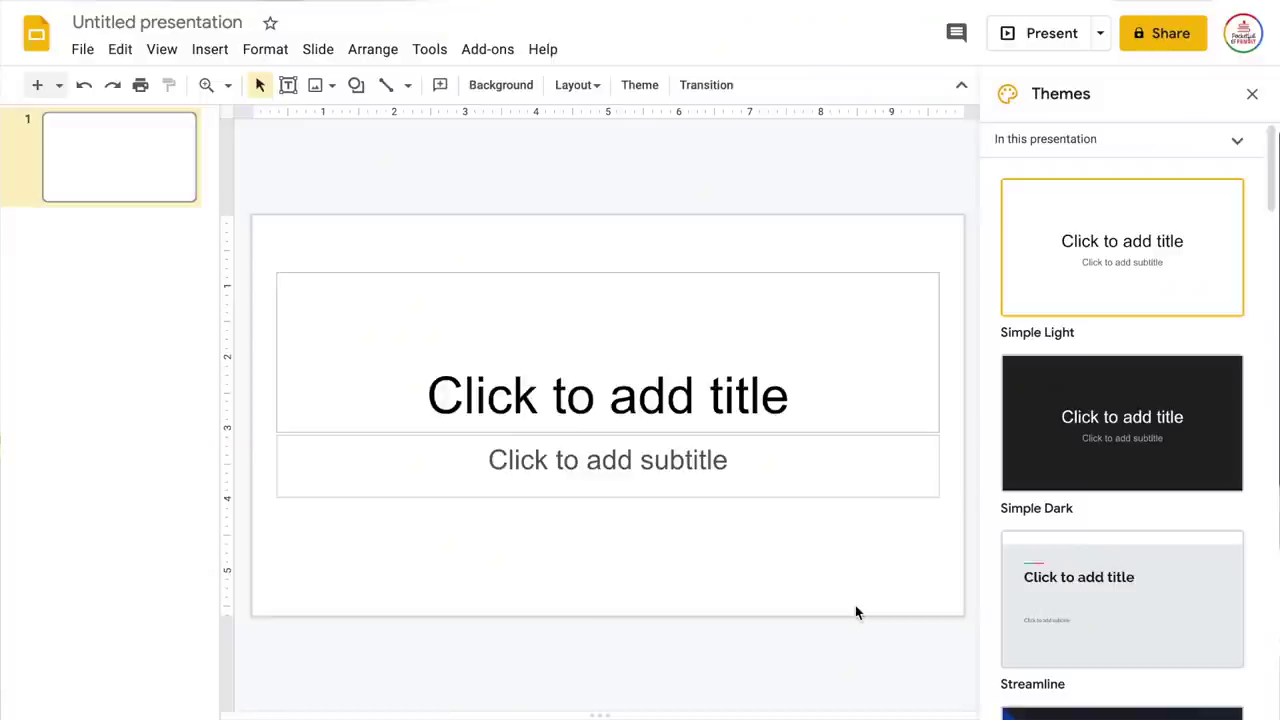
Close the theme selection and delete the subtitle placeholder from the title slide.
click(1256, 94)
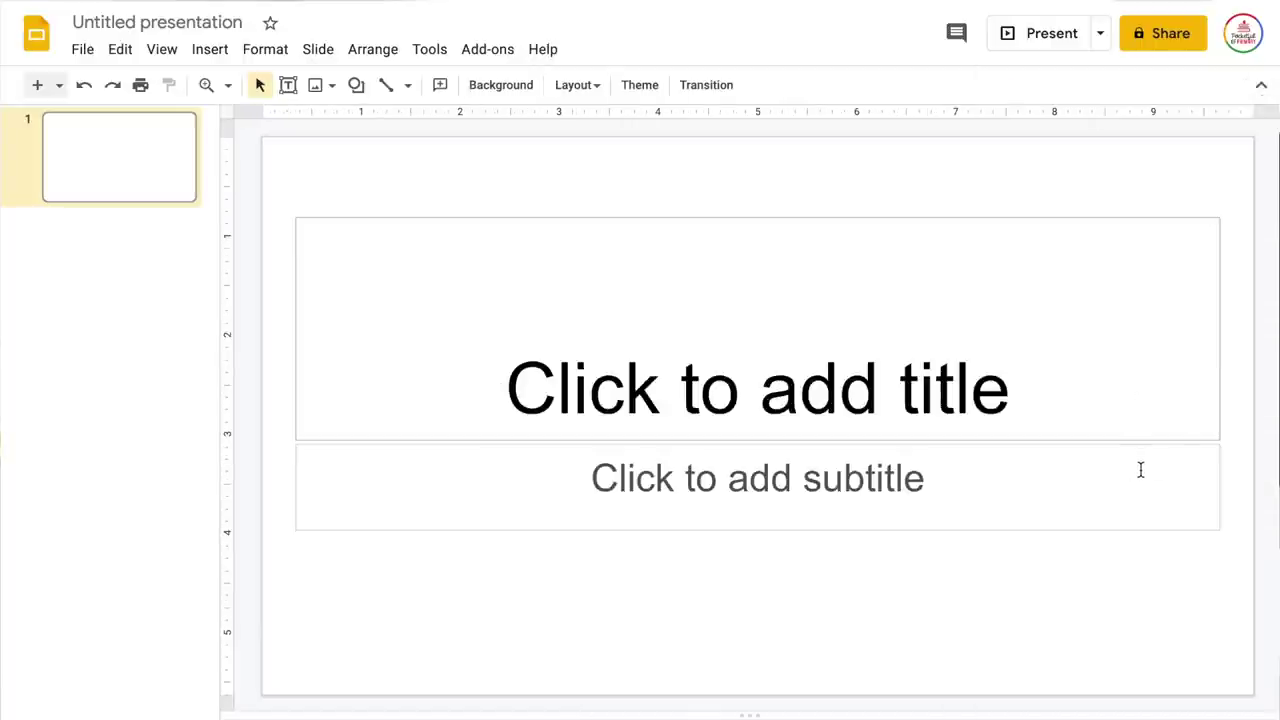
click(1218, 467)
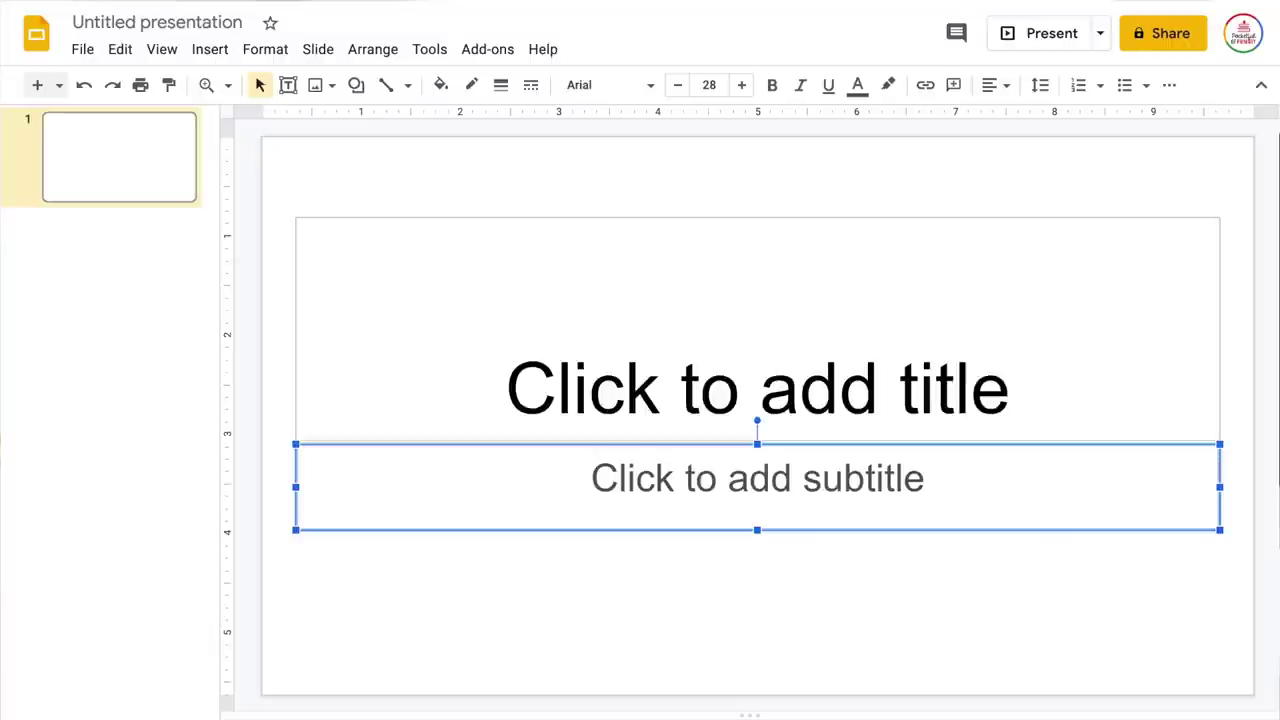
key(Delete)
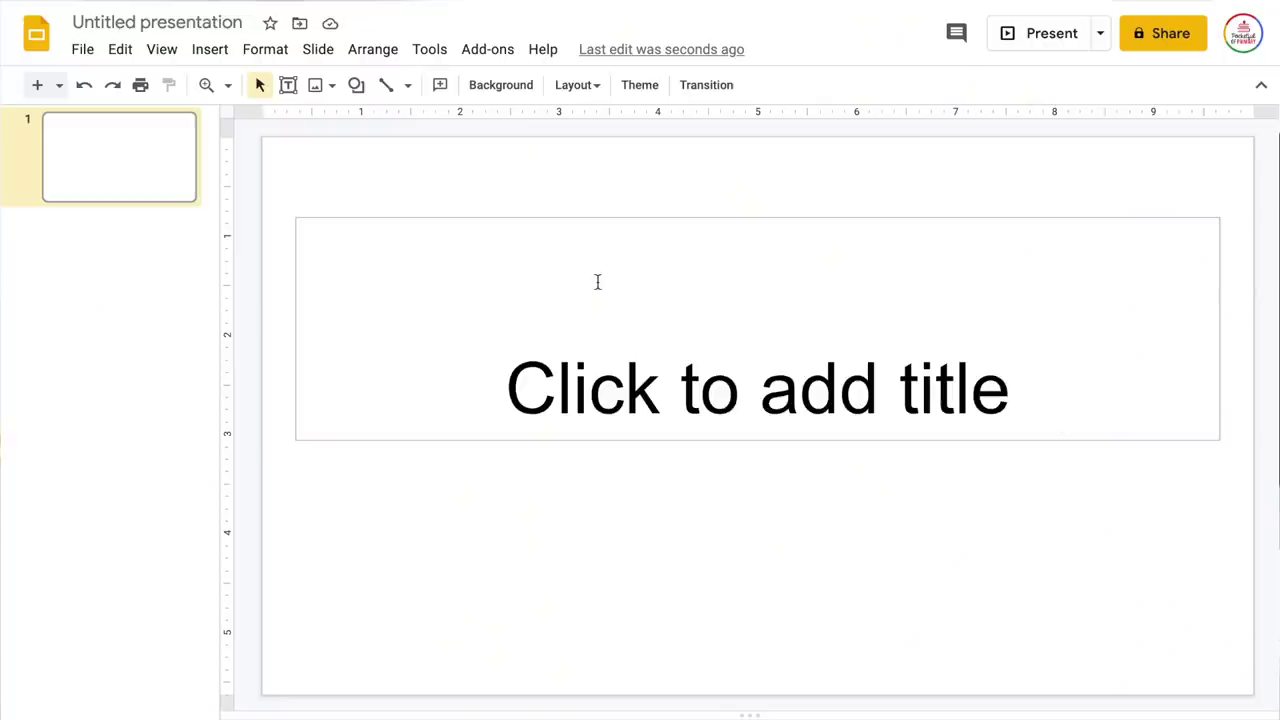
Set the presentation's page size to a custom 1080 × 135 pixels.
click(82, 49)
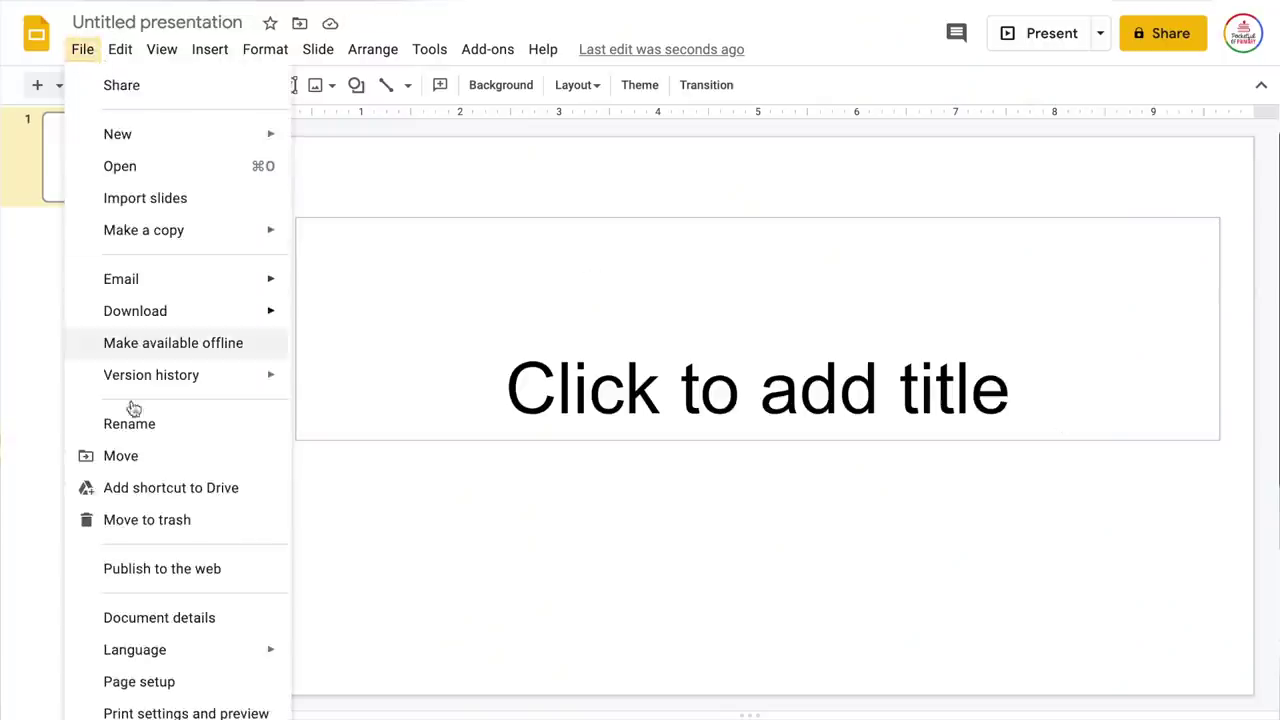
click(140, 681)
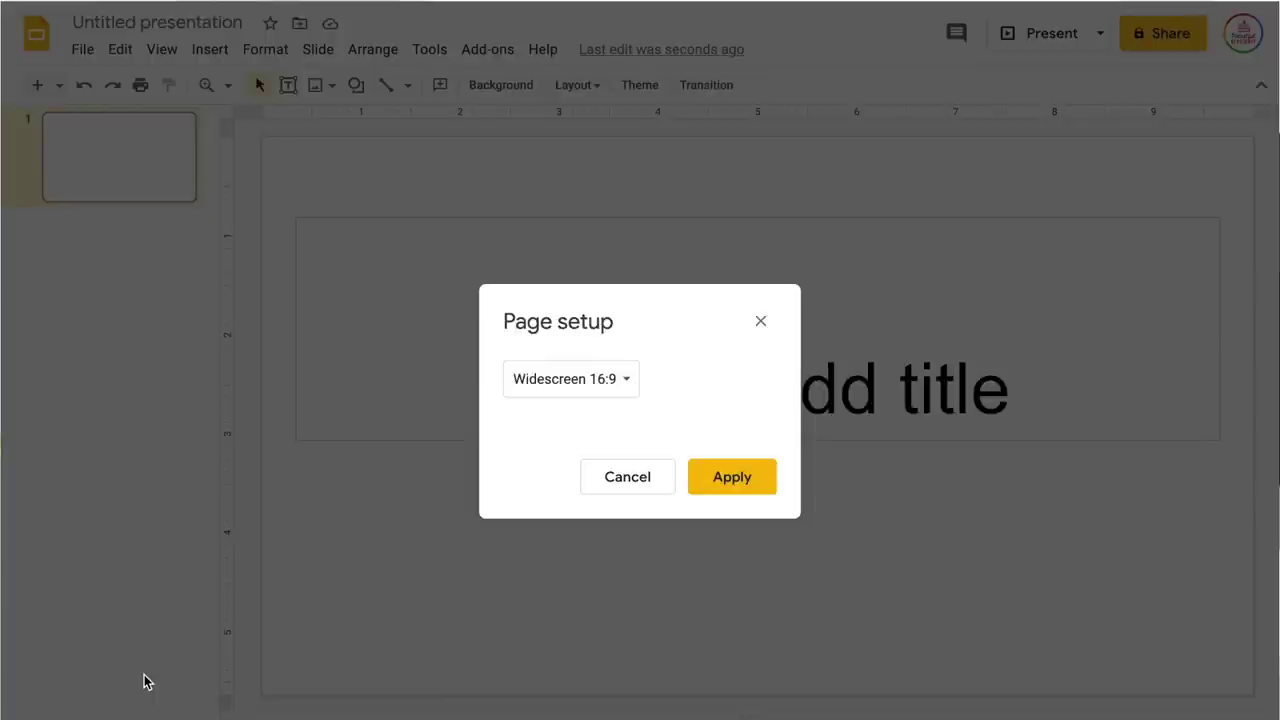
click(552, 390)
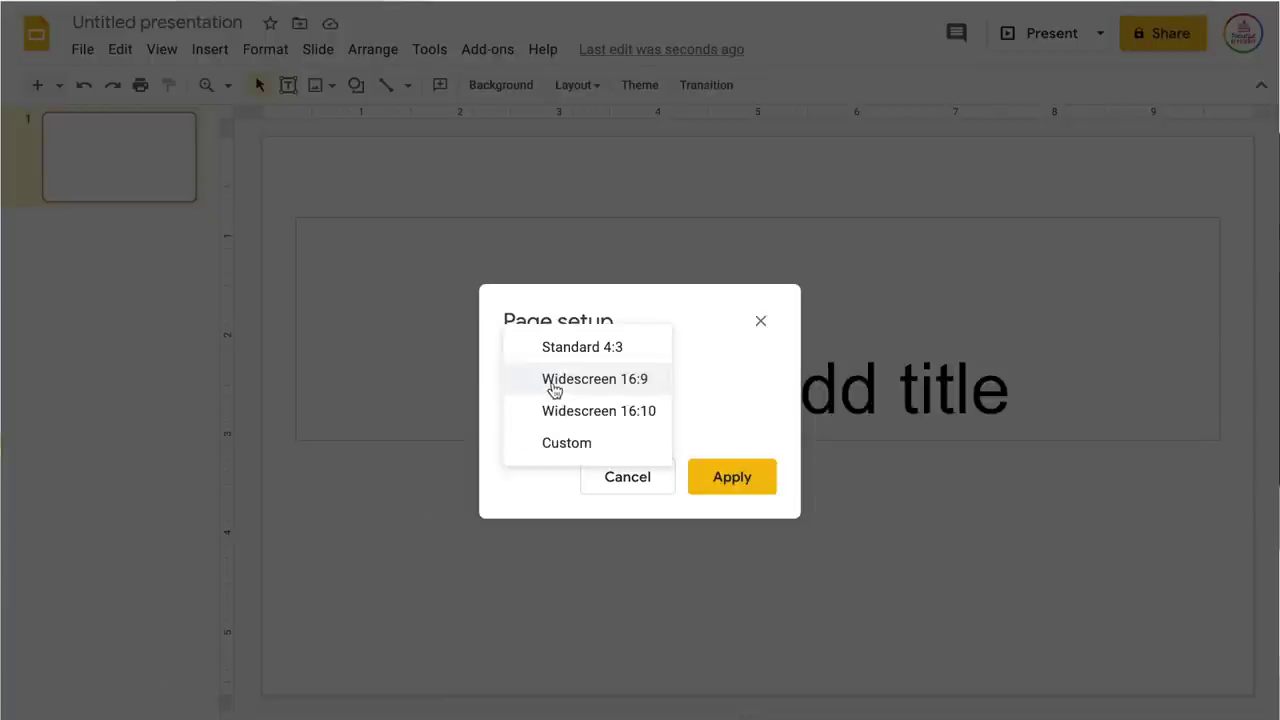
click(568, 444)
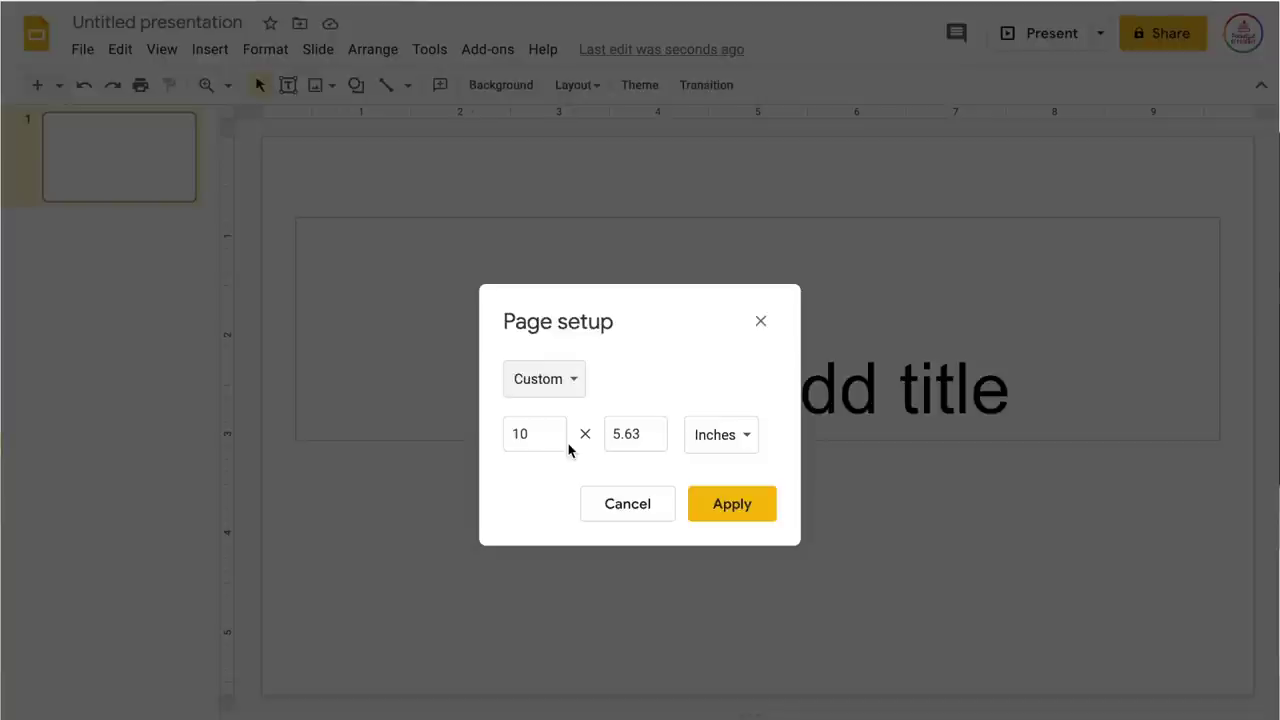
click(737, 440)
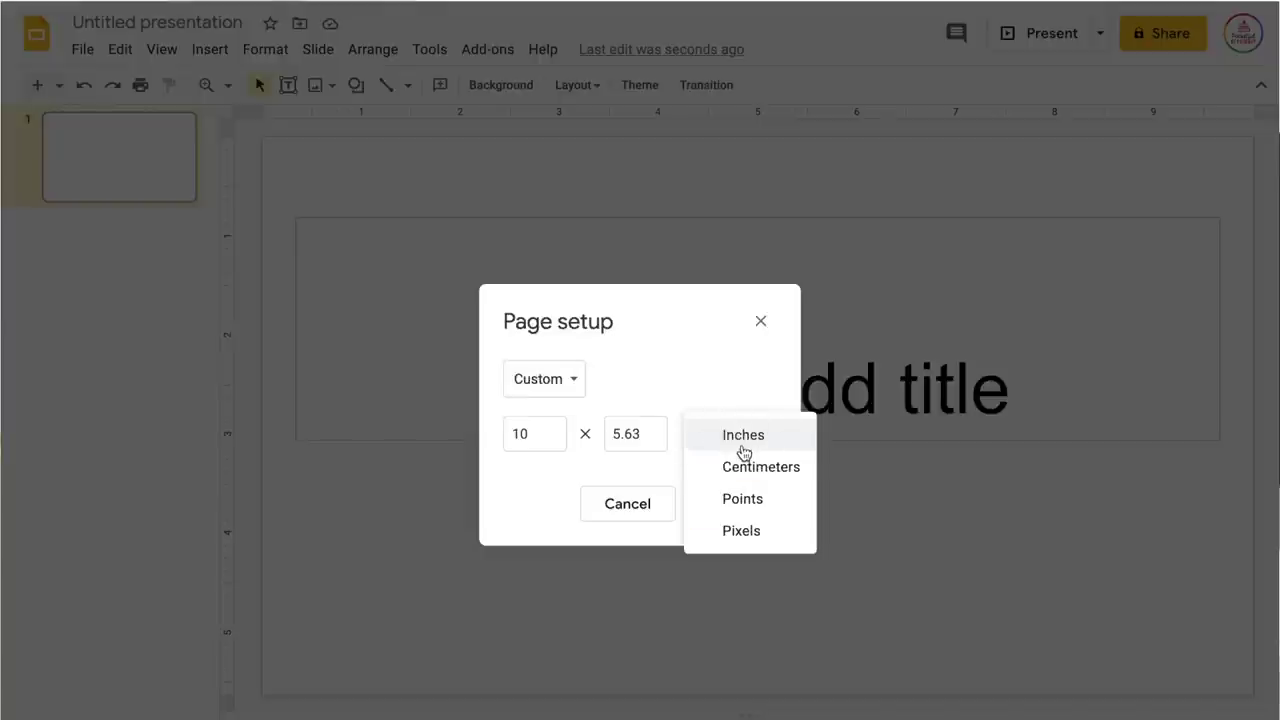
click(763, 530)
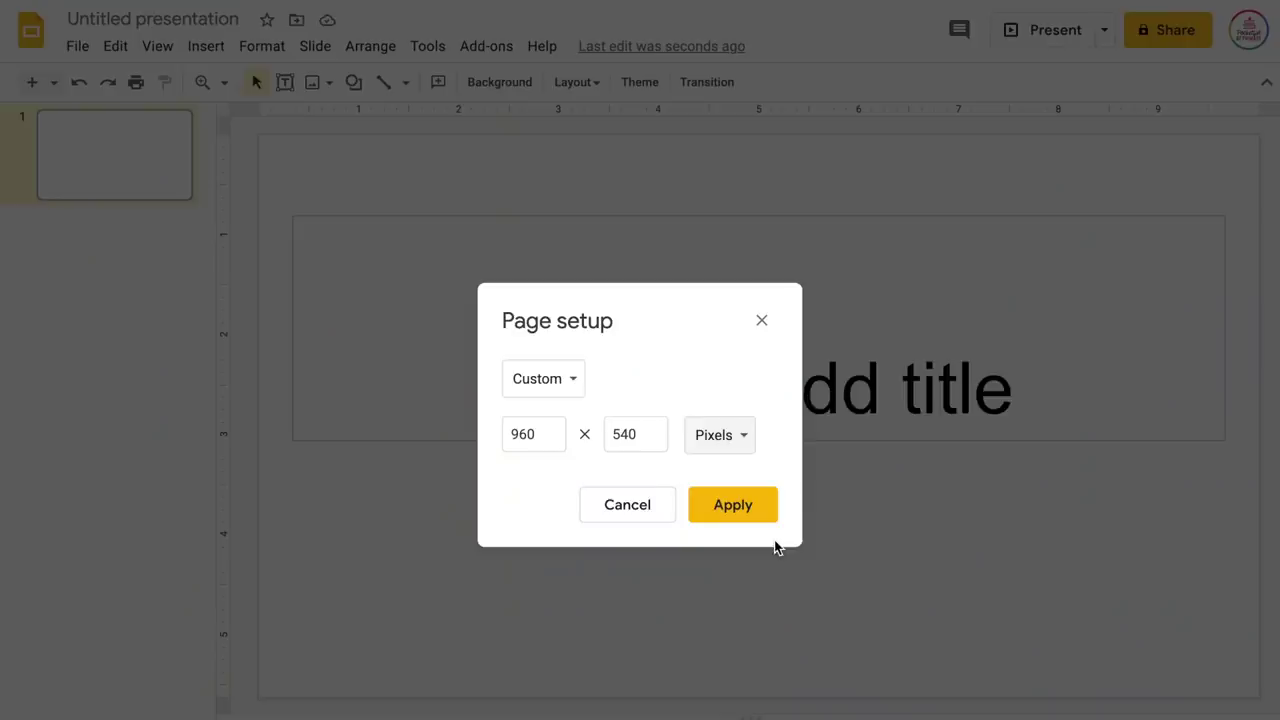
double_click(548, 436)
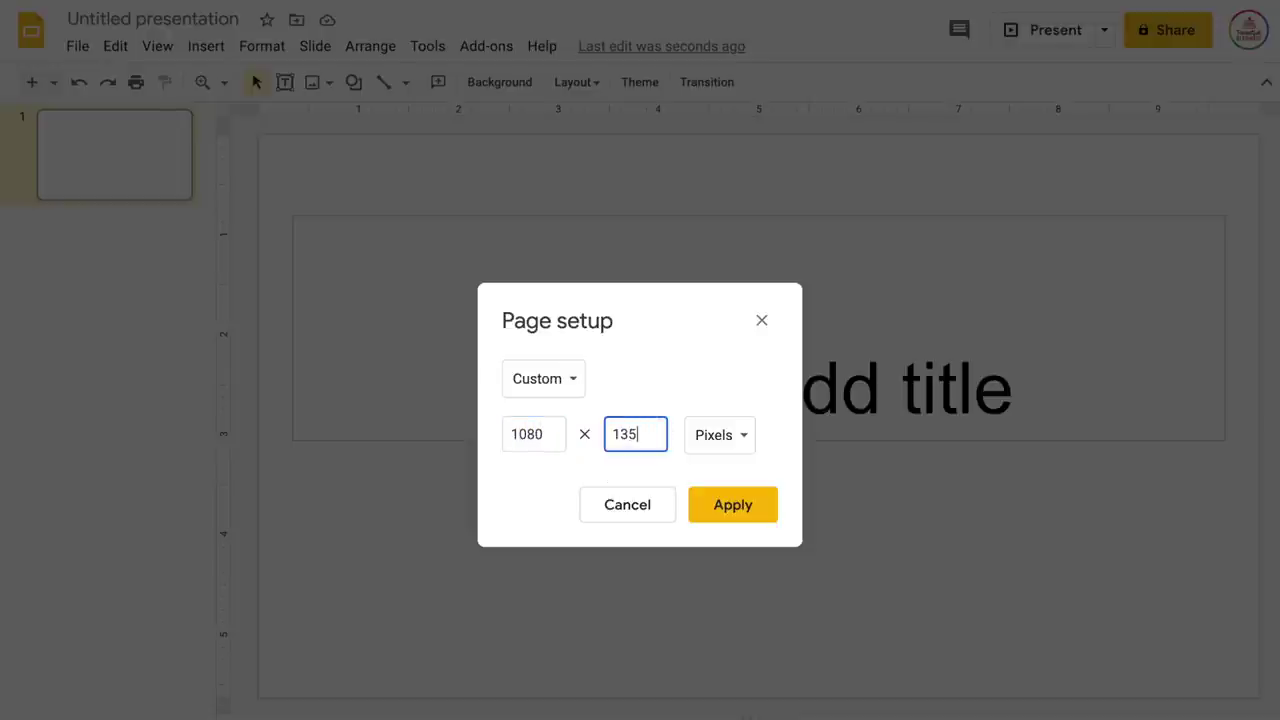
click(731, 505)
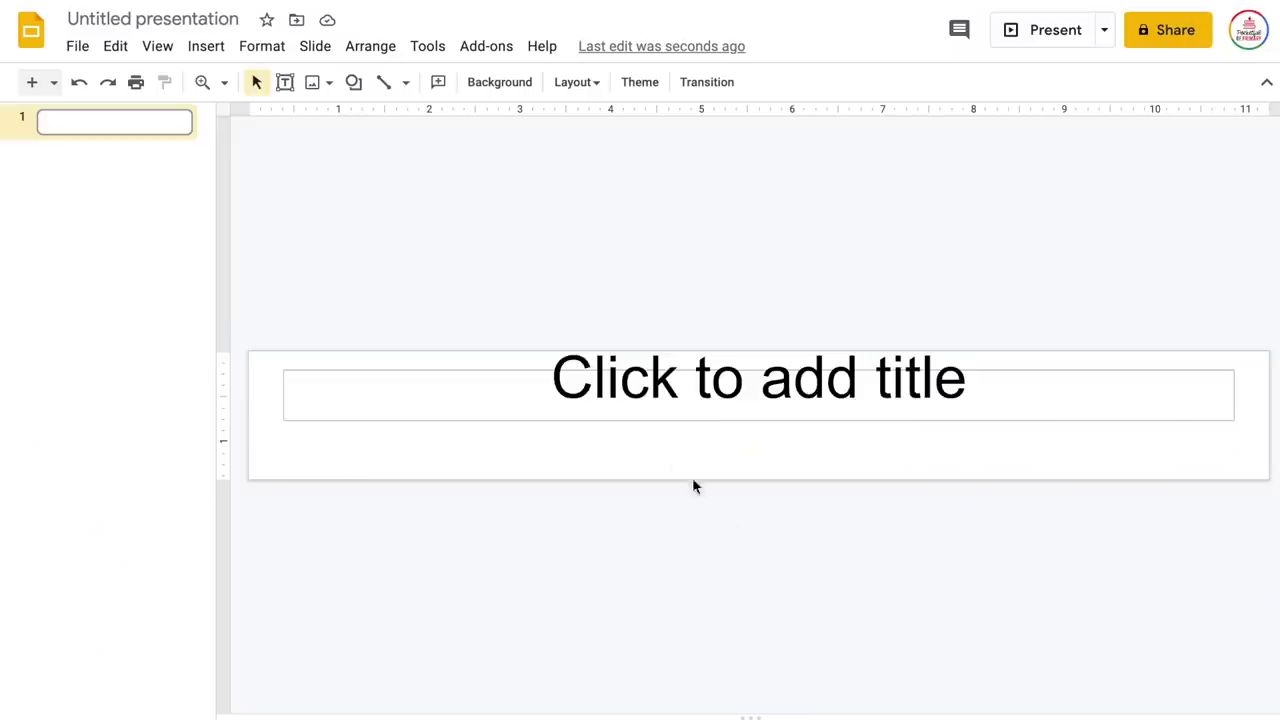
Set the slide's background to a custom pink with hex value ff50a1.
click(500, 84)
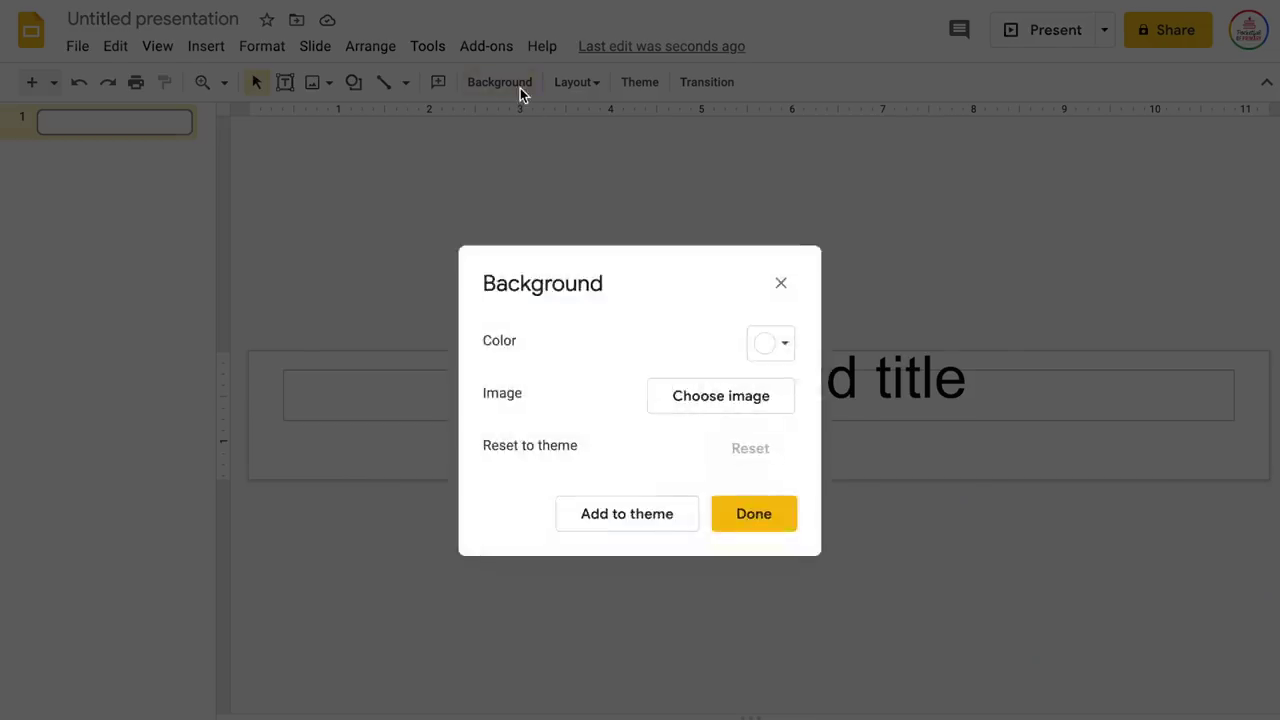
click(782, 347)
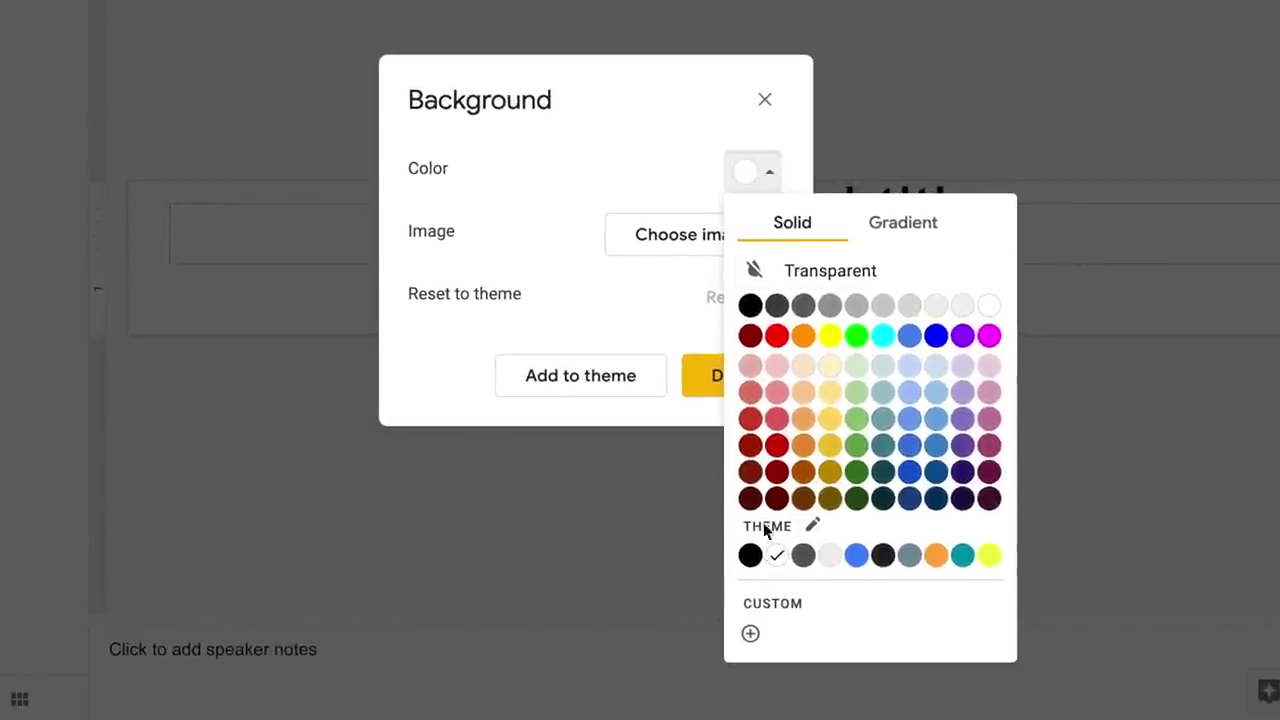
click(751, 635)
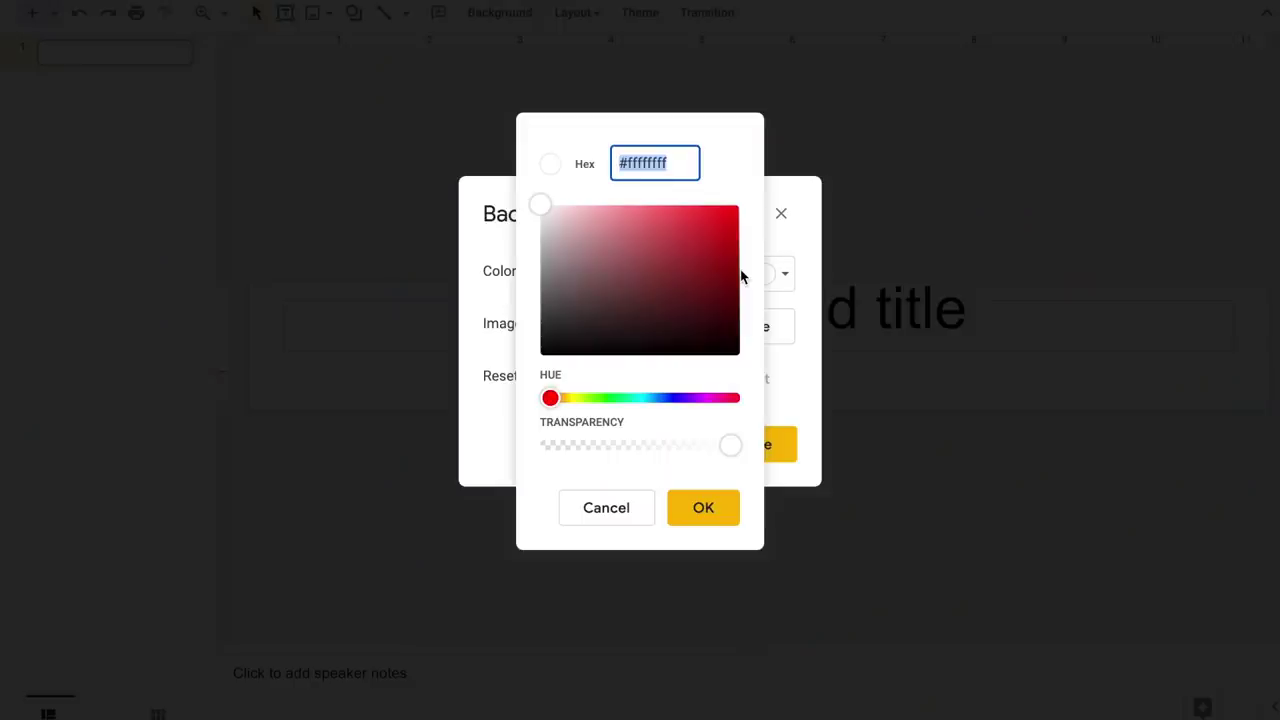
text(ff5)
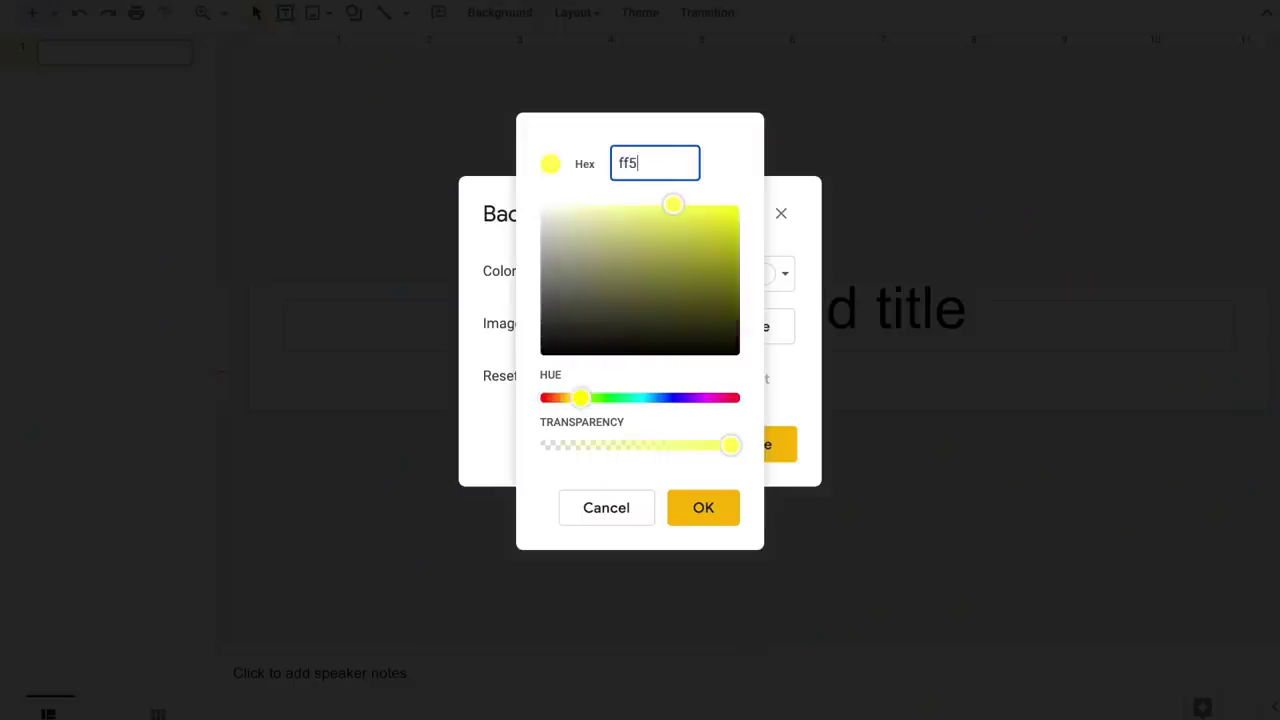
text(0a1)
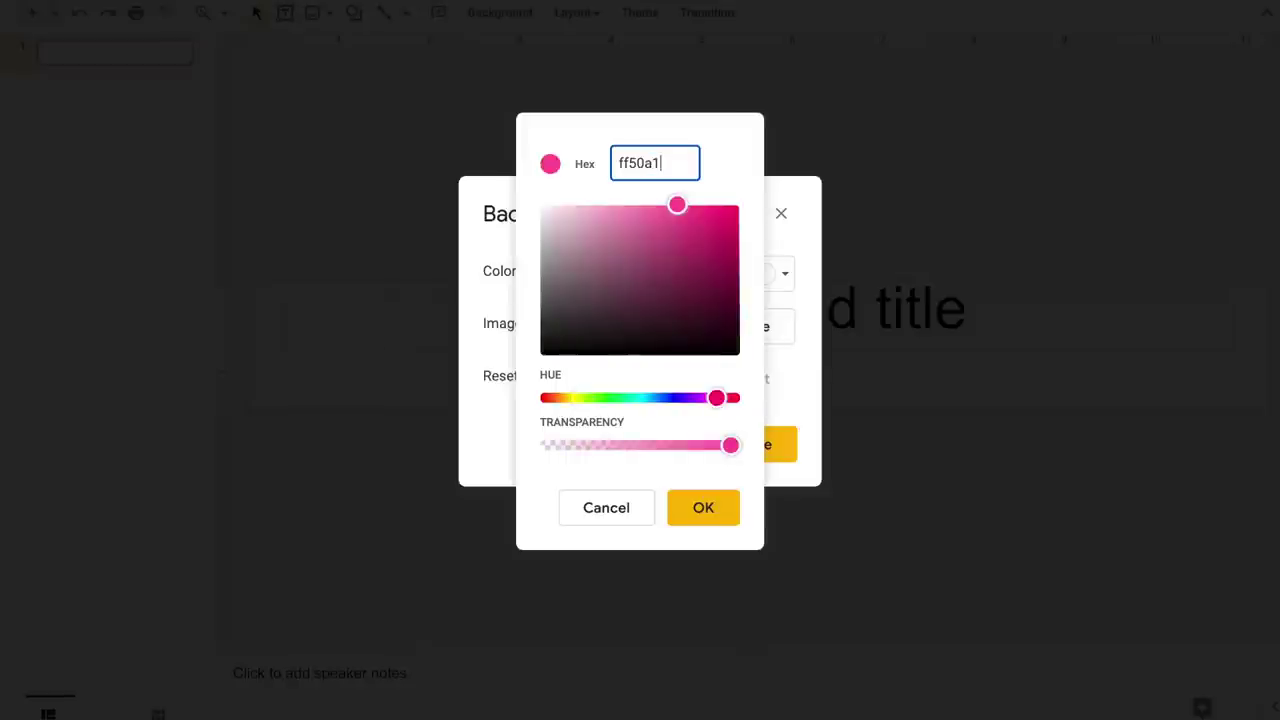
click(704, 508)
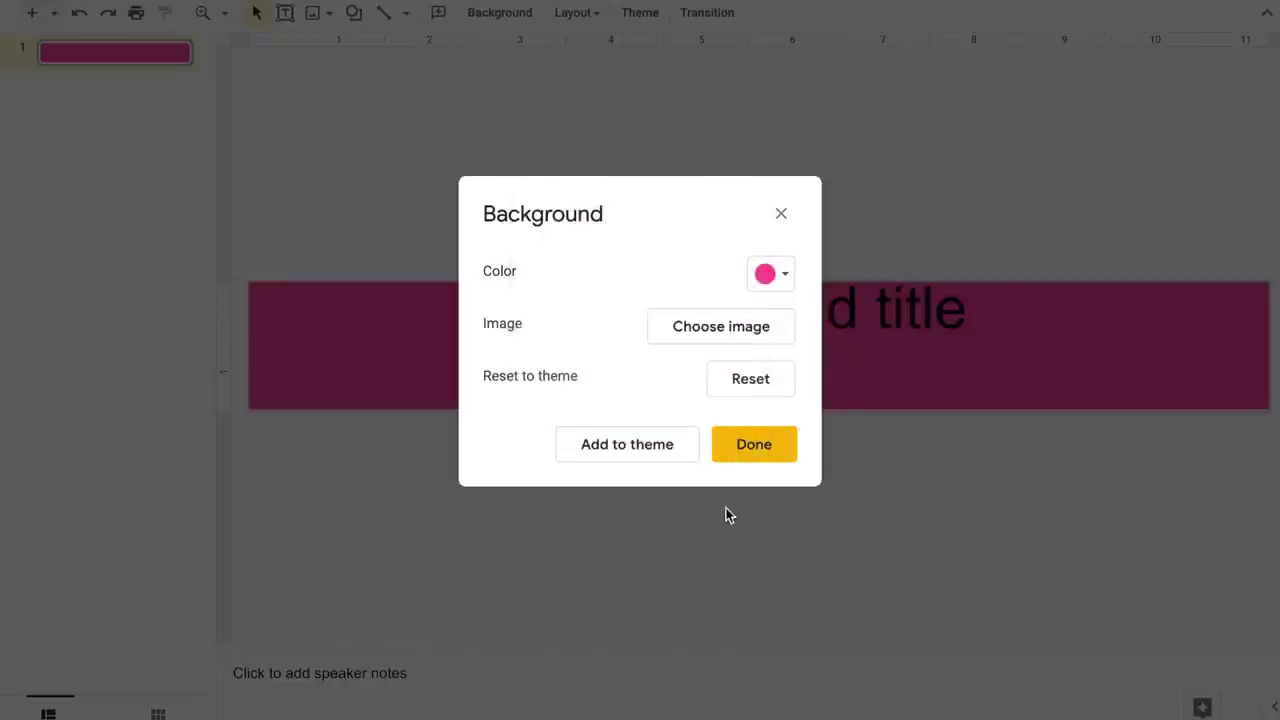
click(755, 444)
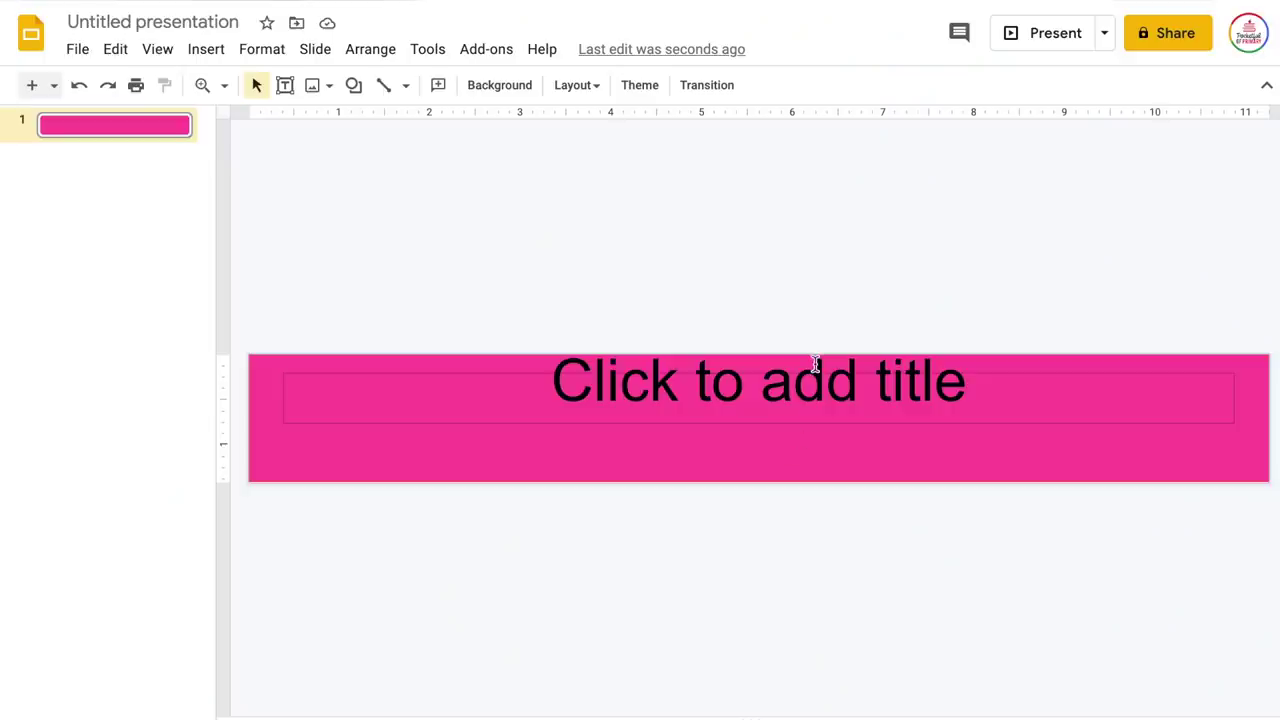
Move the title placeholder to the slide's upper-left corner and enlarge it to fill the whole slide.
click(815, 364)
drag(1022, 376, 984, 368)
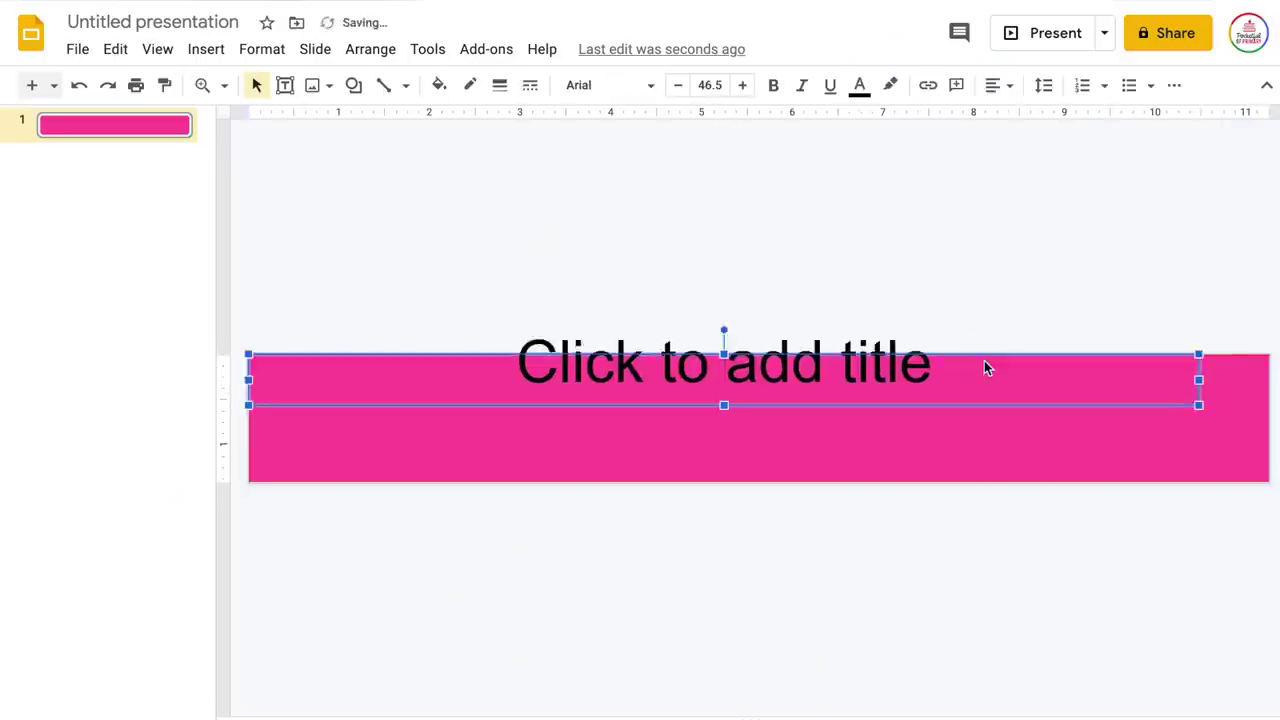
drag(1200, 406, 1267, 487)
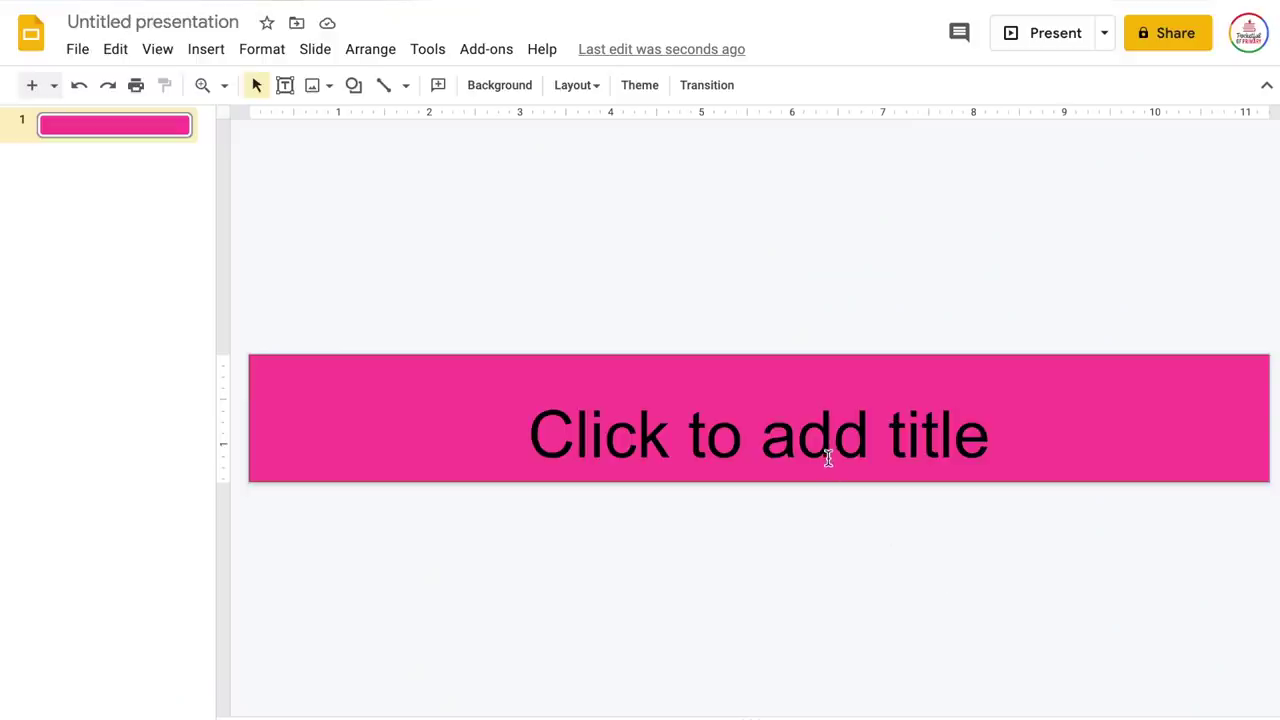
Set the title placeholder's font to Oswald at size 80.
click(828, 458)
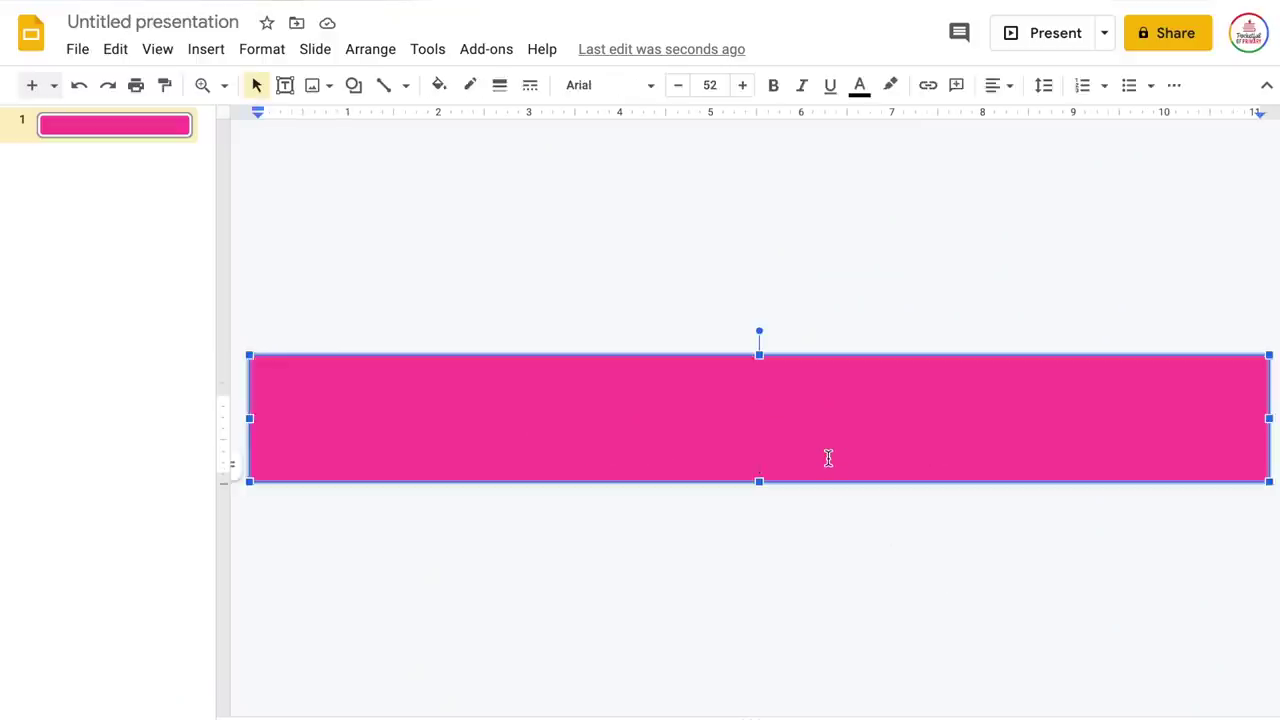
click(651, 92)
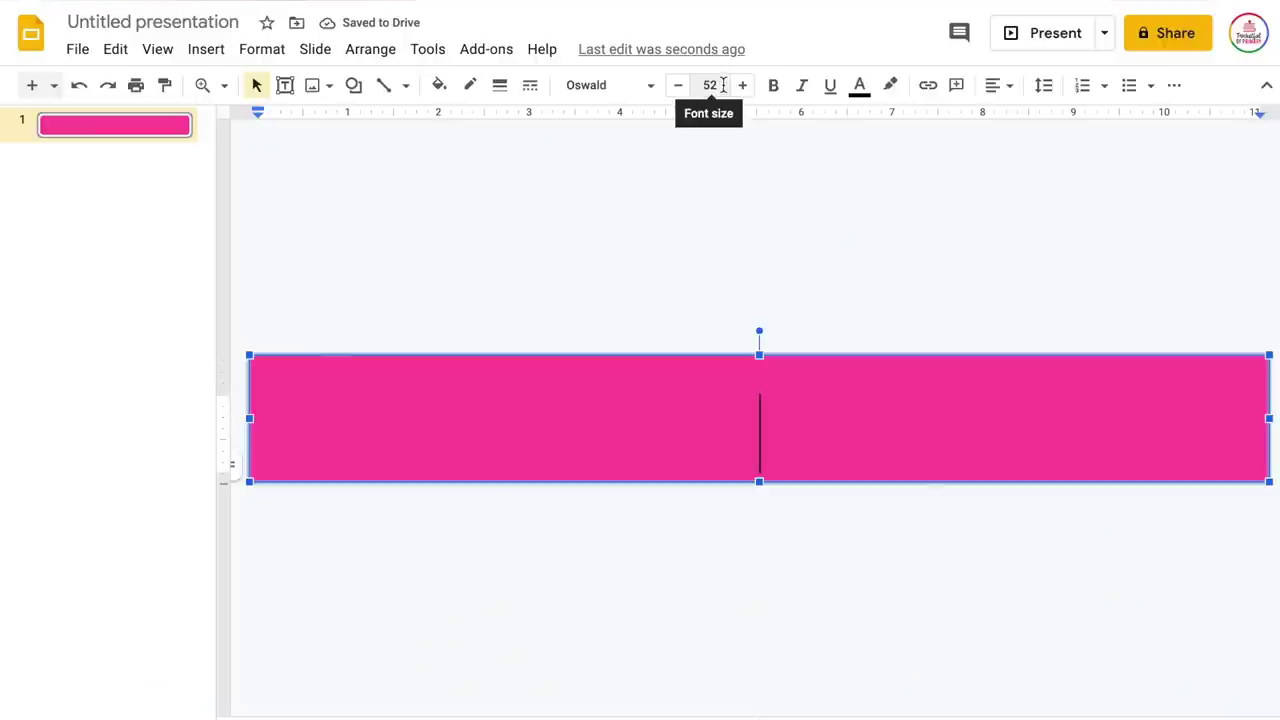
click(722, 85)
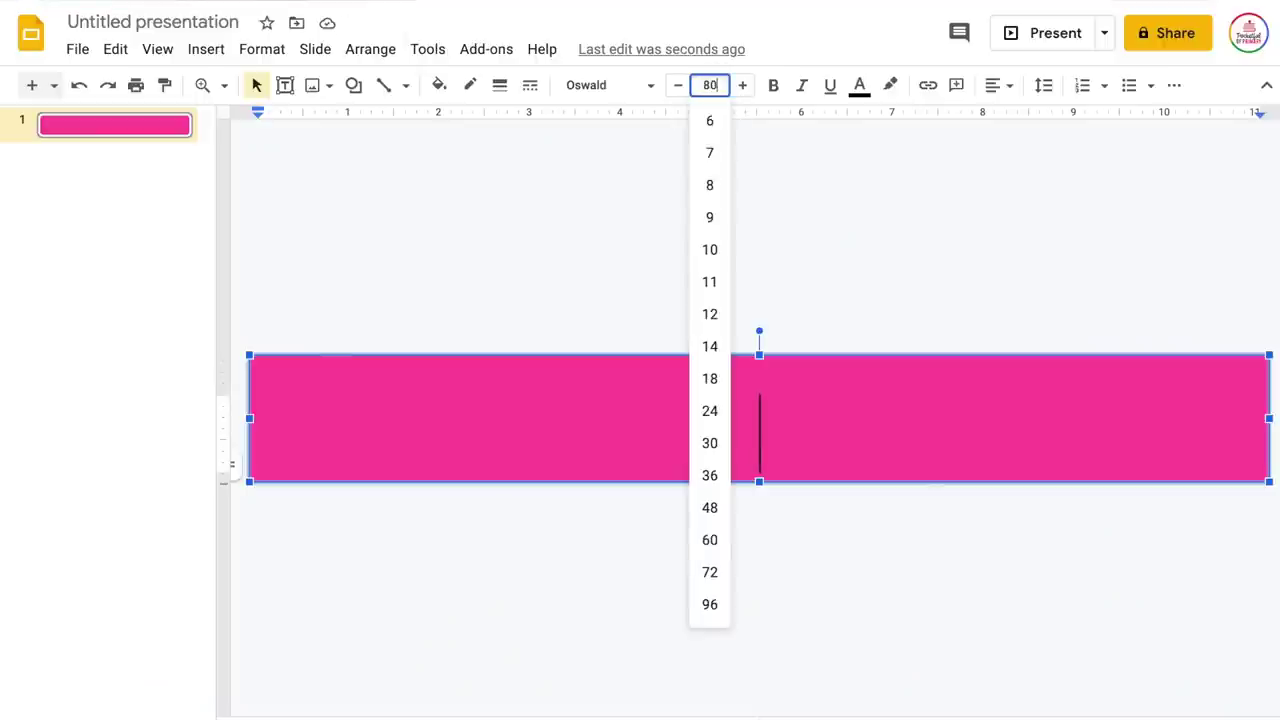
key(Return)
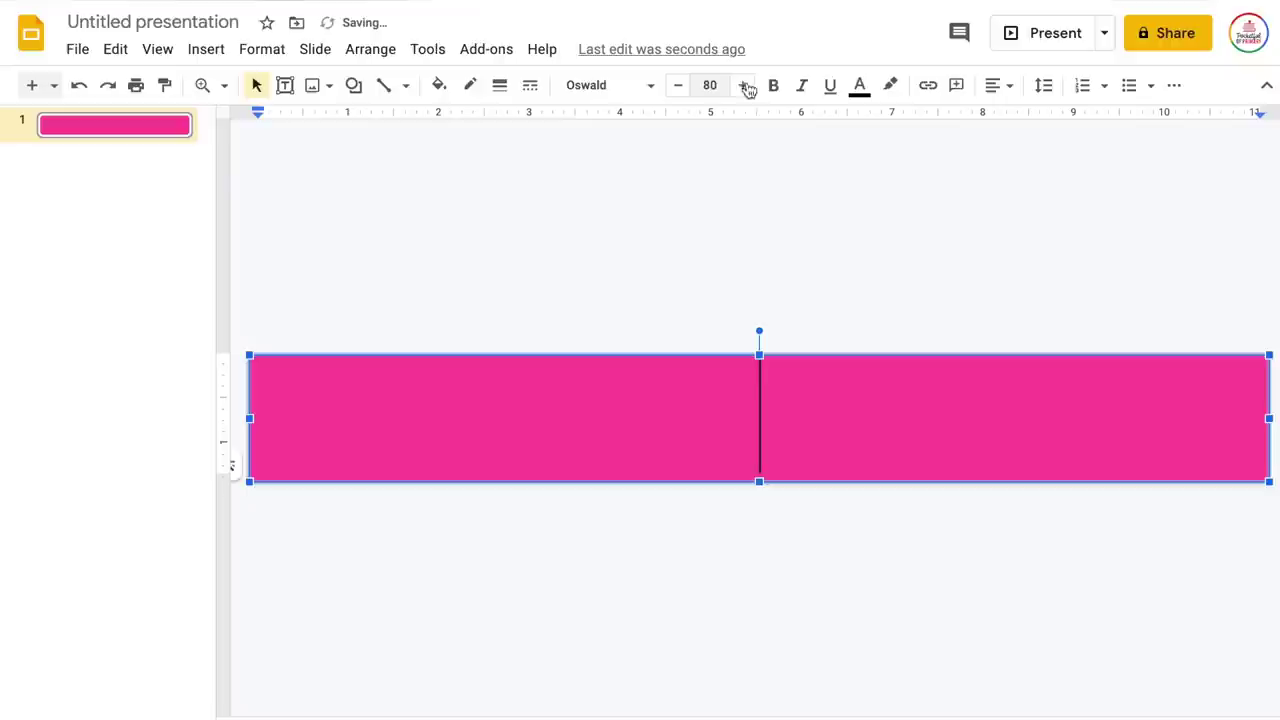
Centre the title horizontally and vertically in its box and enter the text EDIT TEXT.
click(998, 87)
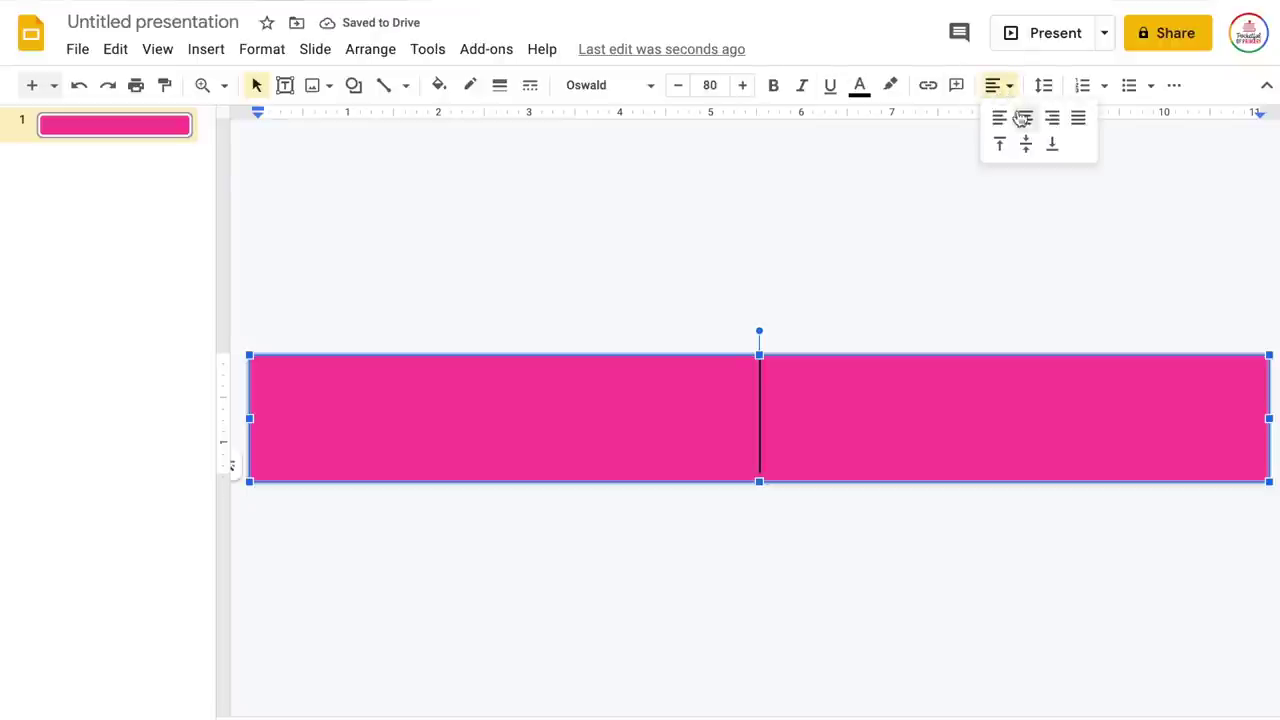
click(1025, 120)
click(997, 88)
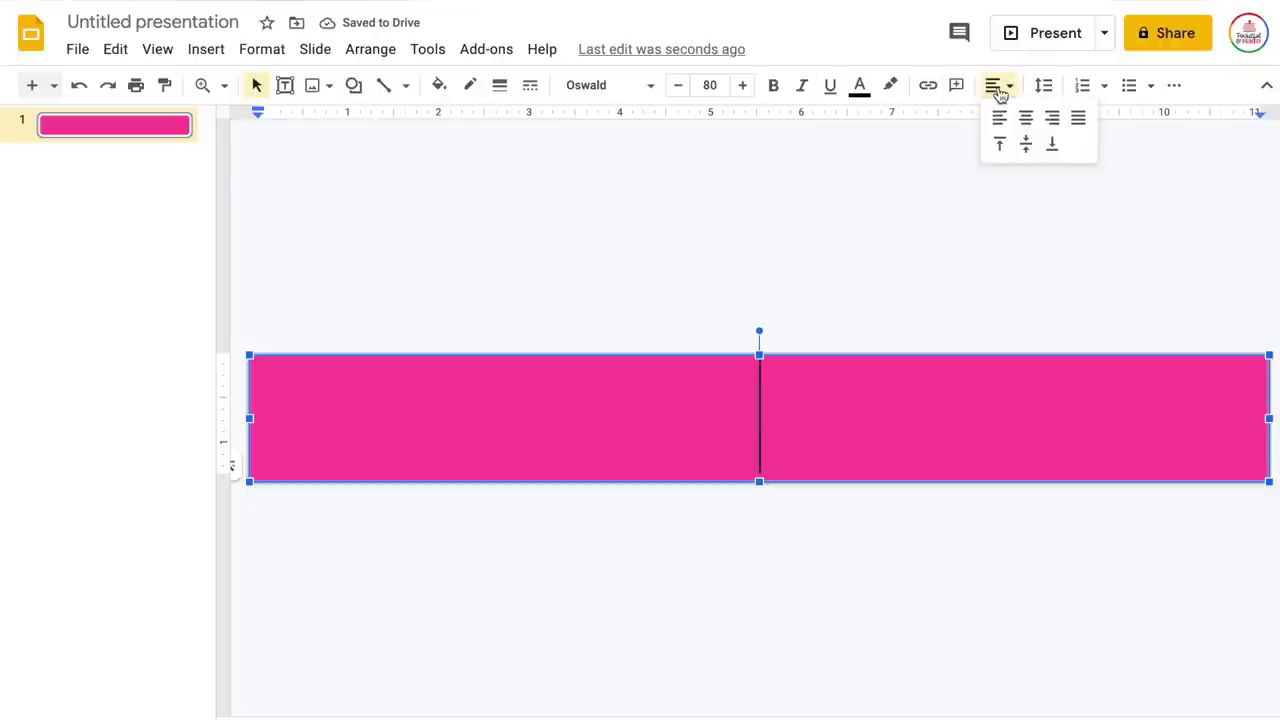
click(1027, 145)
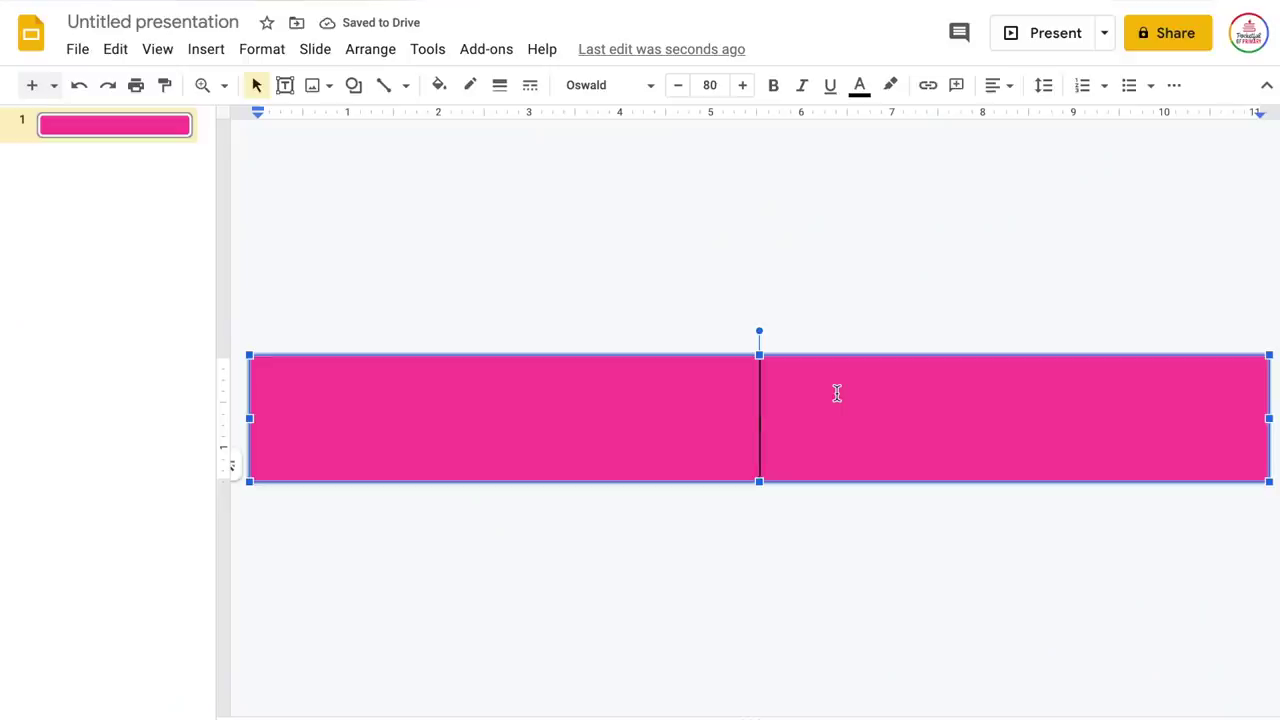
text(EDIT TEXT)
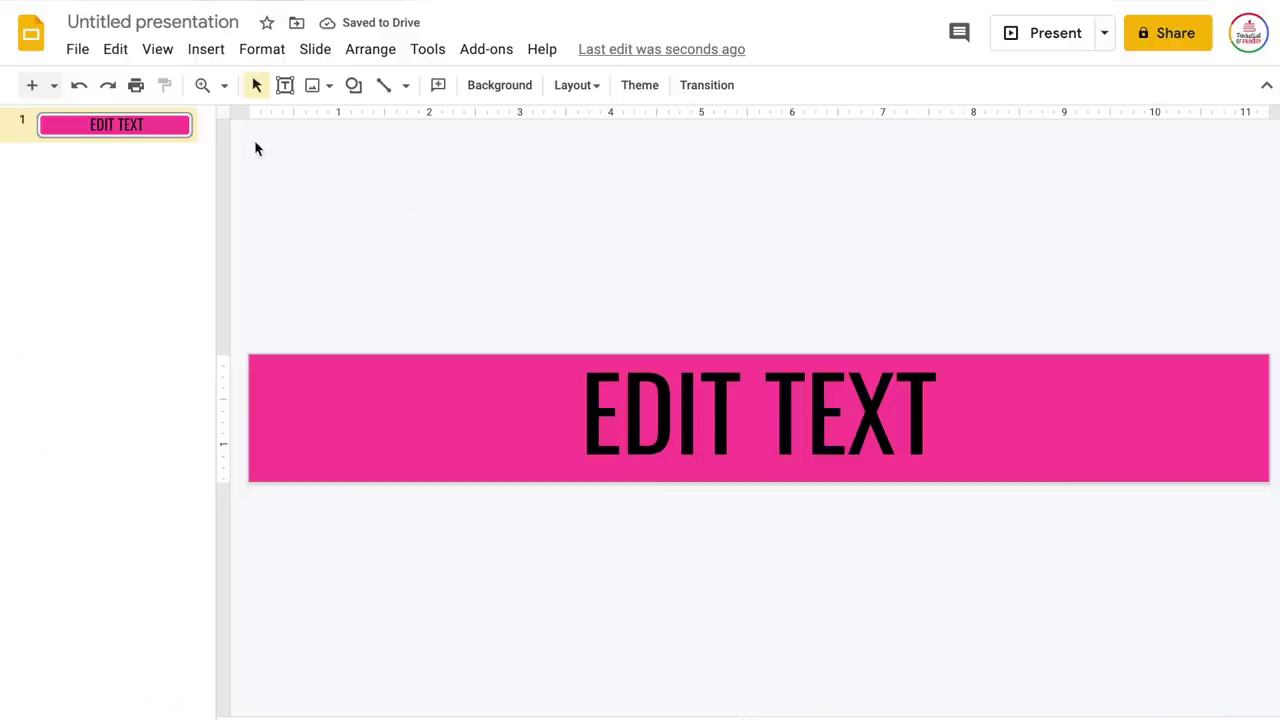
Duplicate the pink slide and give the copy a custom orange background.
right_click(163, 124)
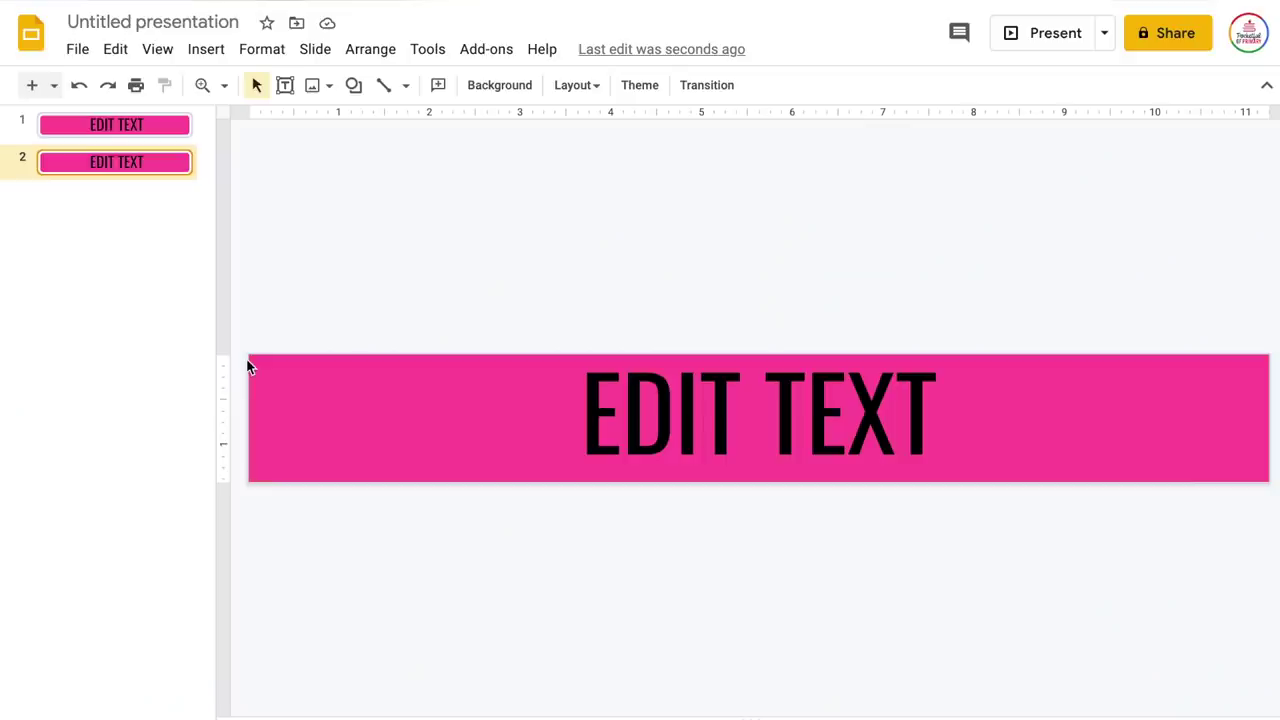
click(500, 85)
click(771, 346)
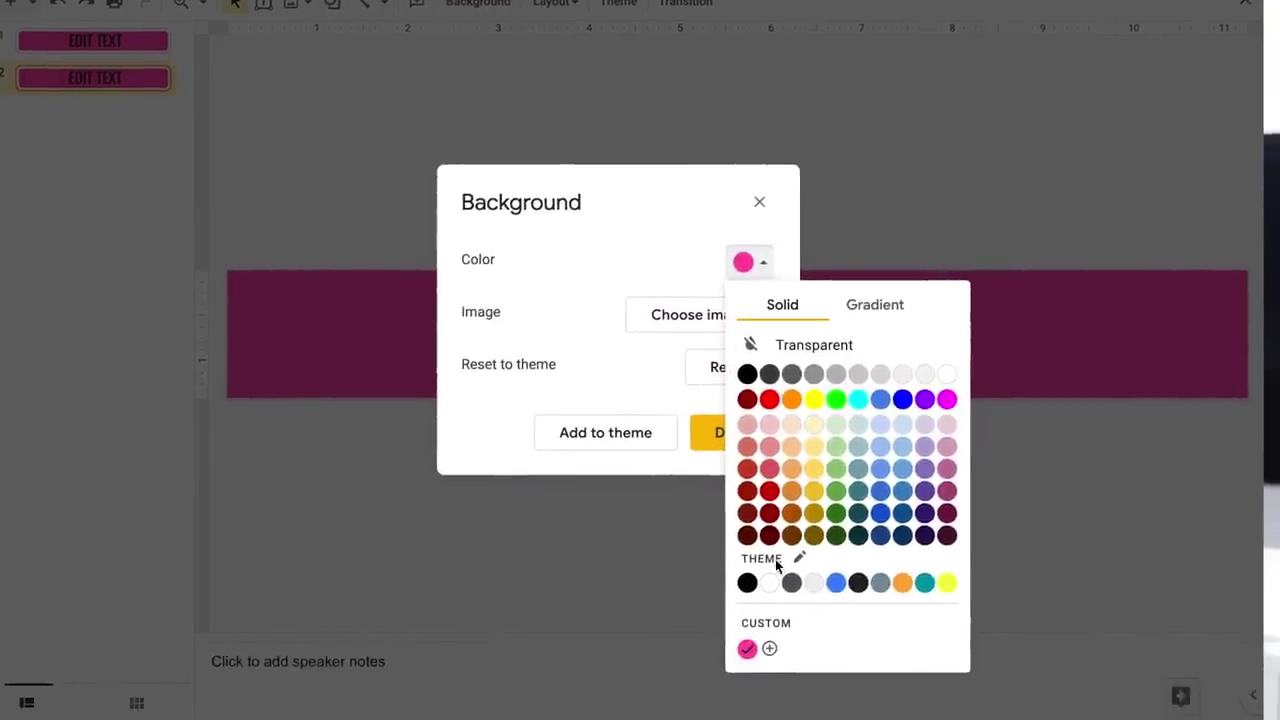
click(769, 648)
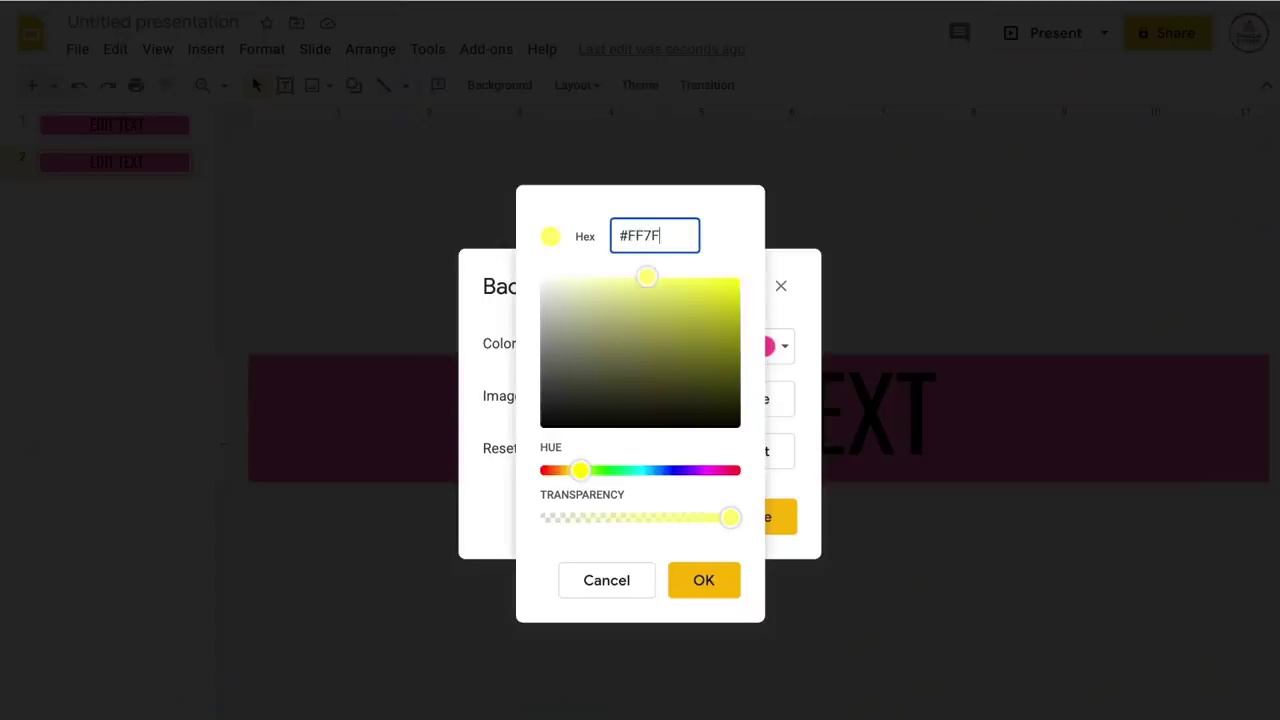
text(3)
key(Return)
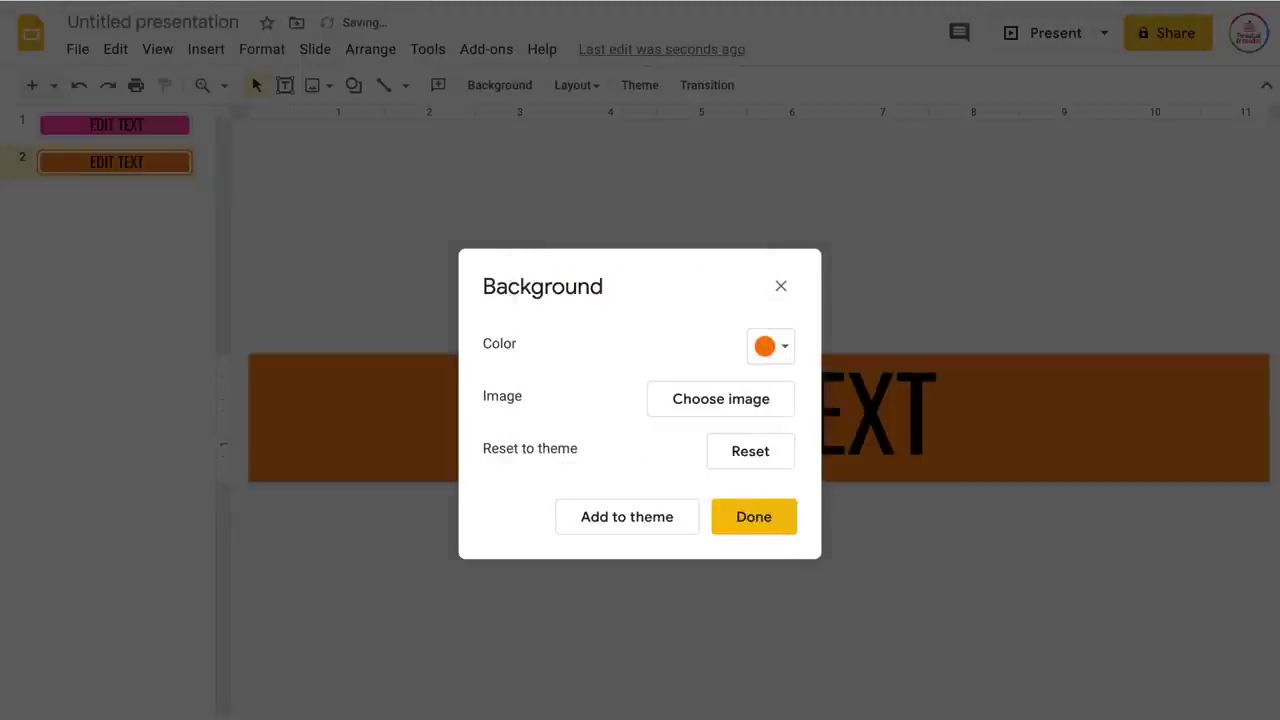
click(786, 509)
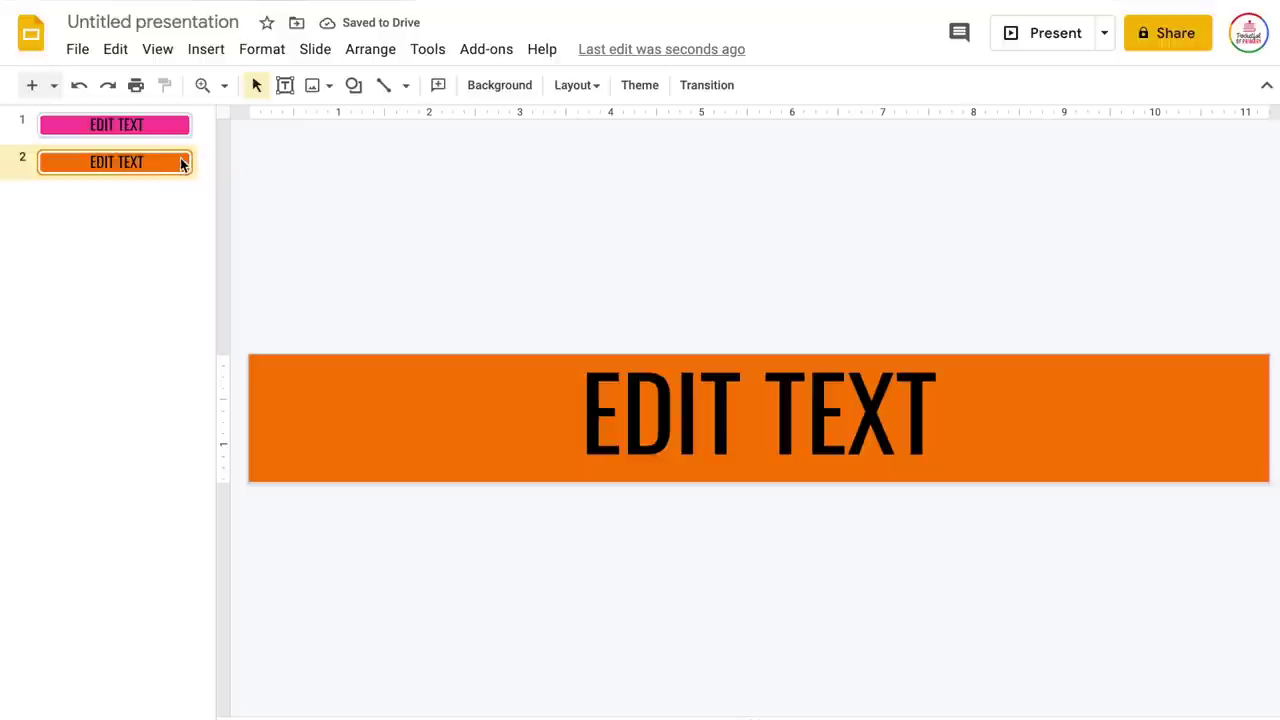
Duplicate the orange slide and give the copy a custom yellow background with hex code FFE512.
key(ctrl+d)
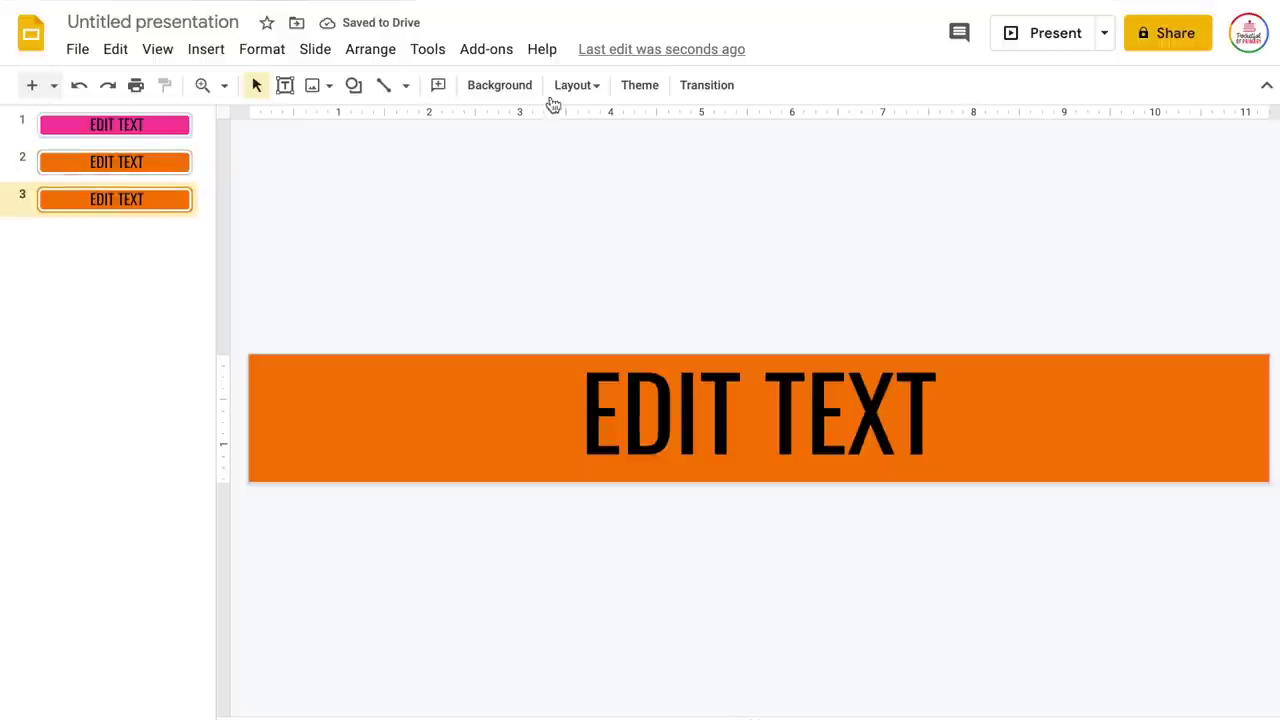
click(499, 85)
click(771, 343)
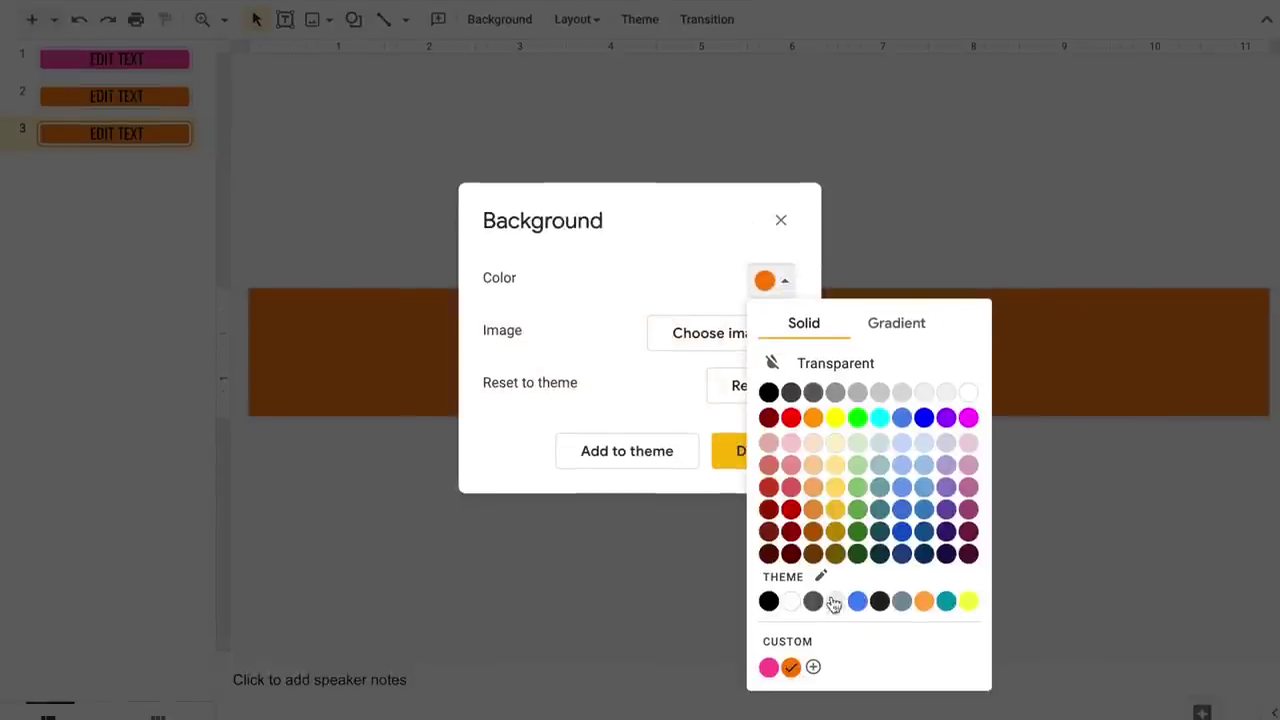
click(813, 667)
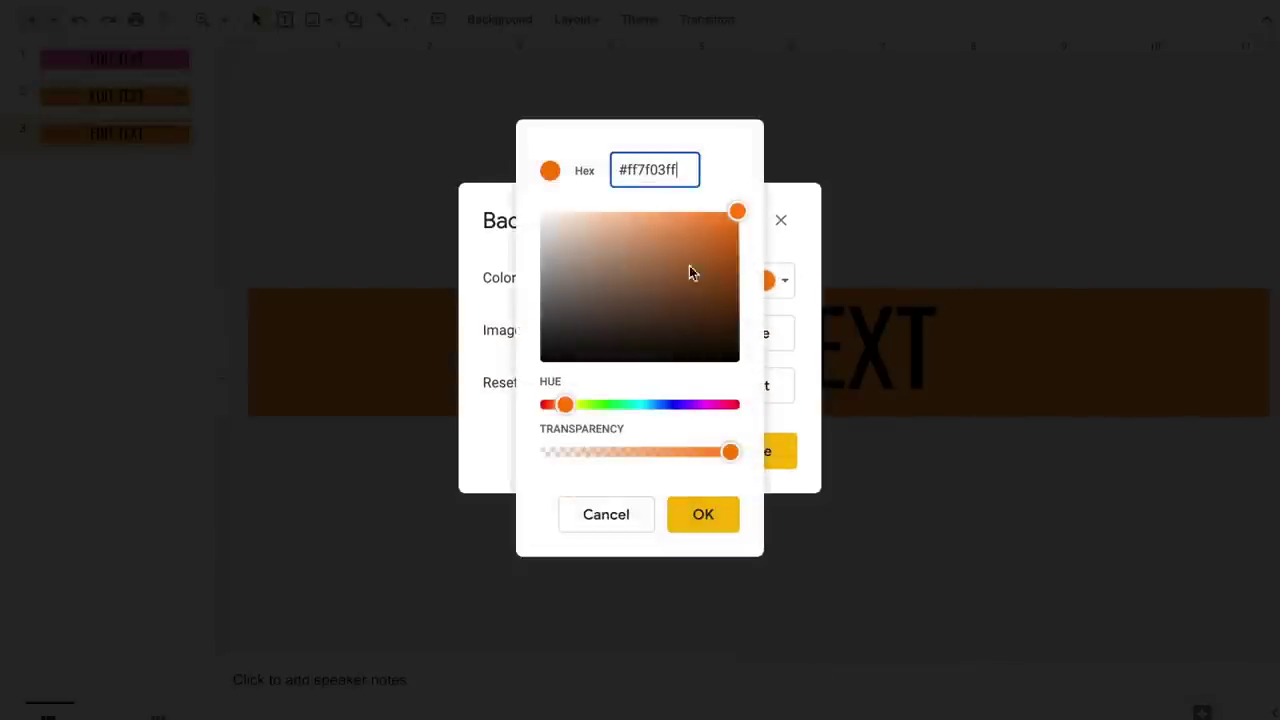
drag(693, 165, 549, 178)
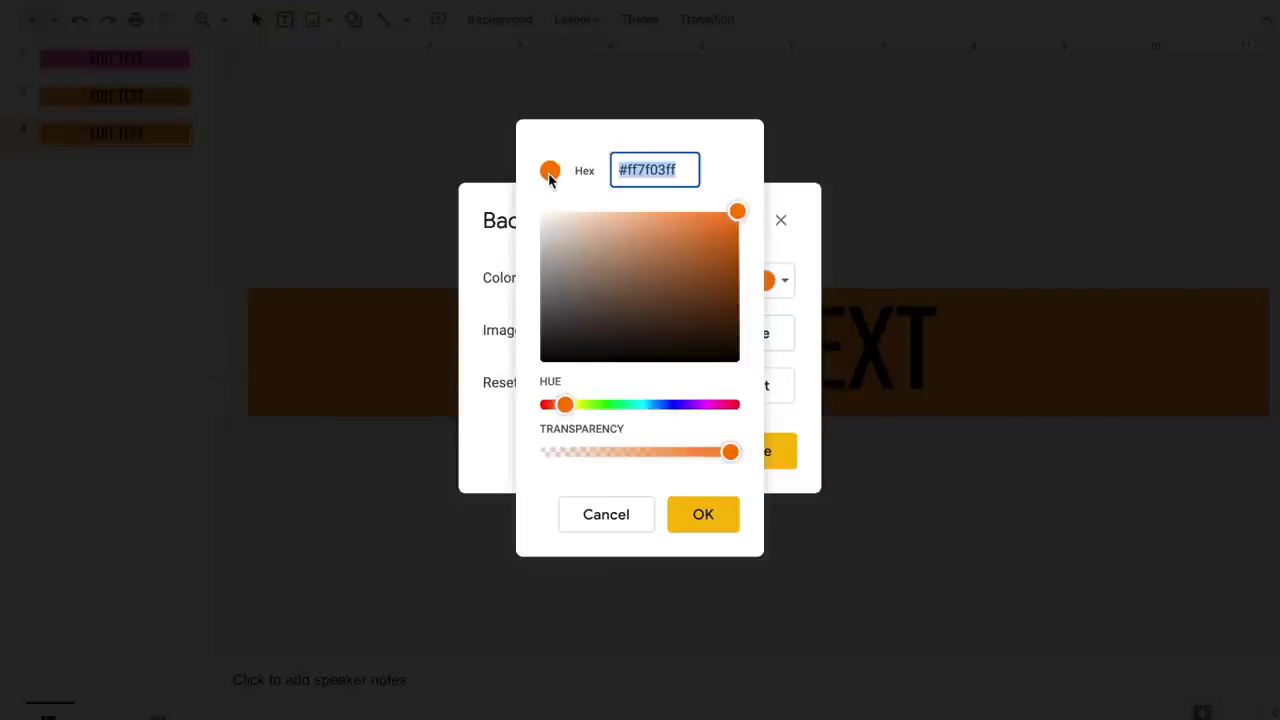
text(FFE512)
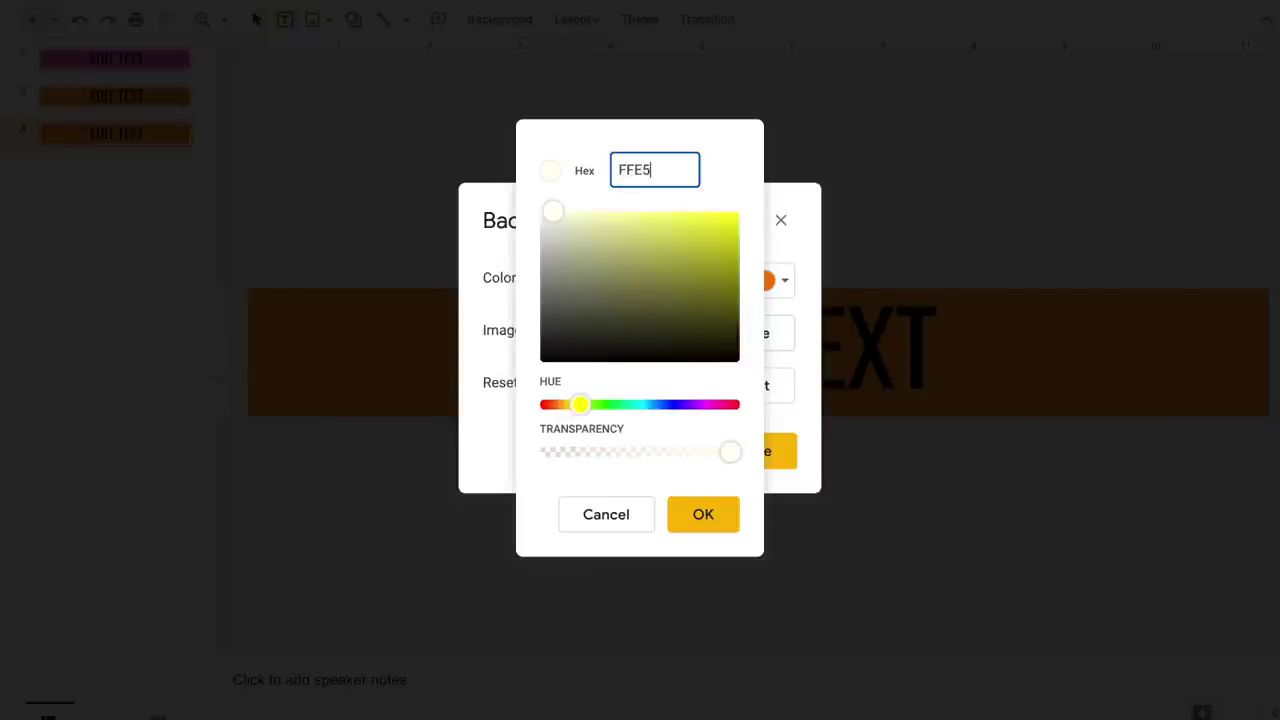
click(703, 514)
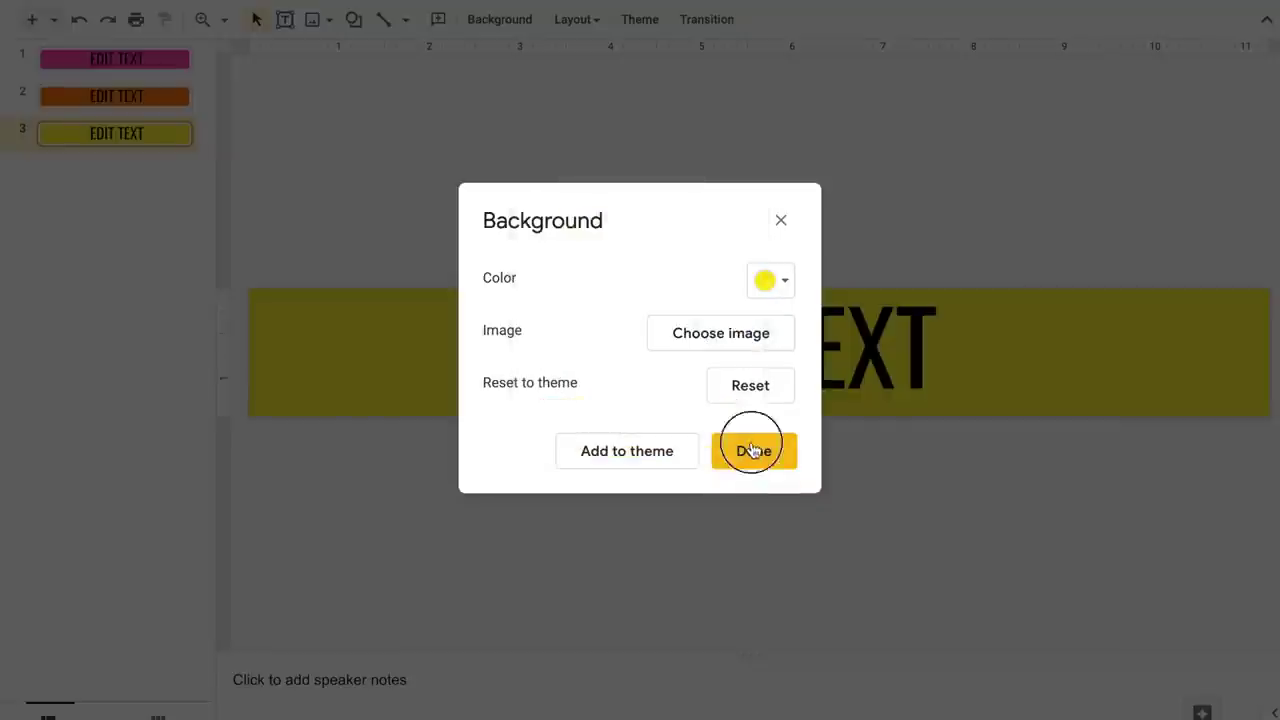
click(751, 450)
Duplicate the yellow slide and give the copy a custom green background with hex code 5ED940.
key(ctrl+d)
click(502, 22)
click(768, 281)
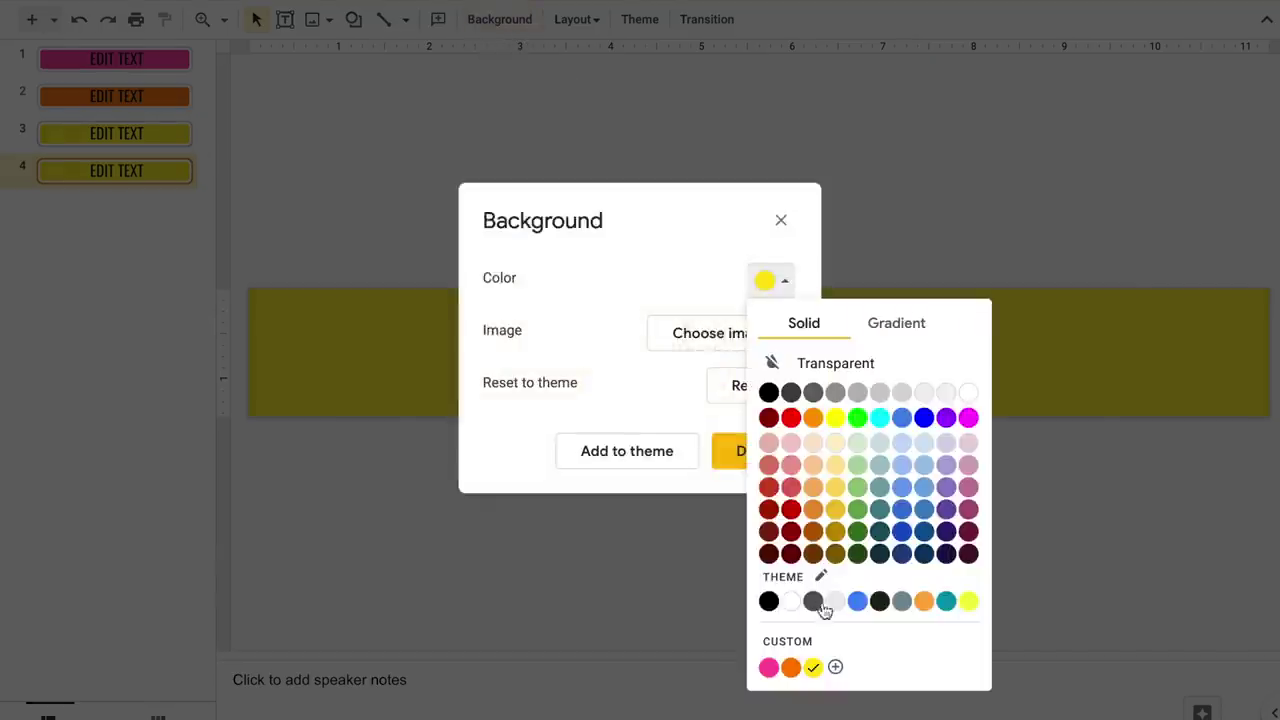
click(835, 668)
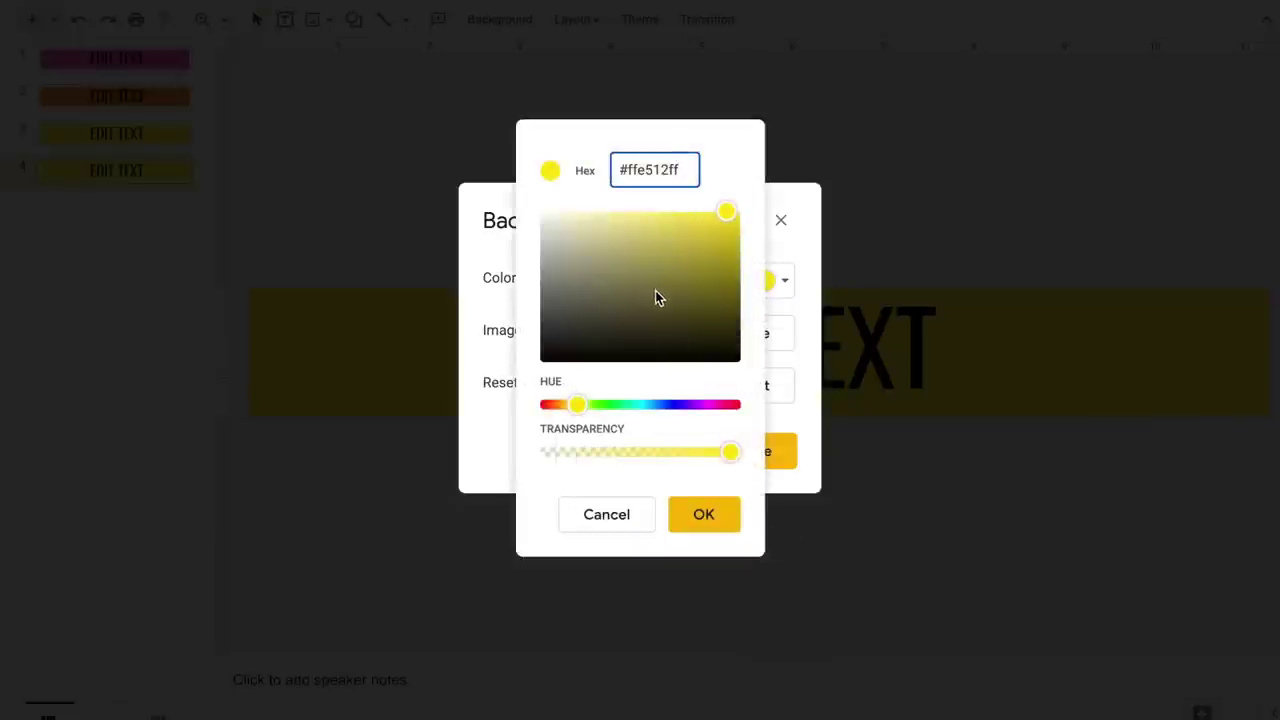
drag(680, 185, 587, 171)
text(5ED940)
click(724, 530)
click(754, 460)
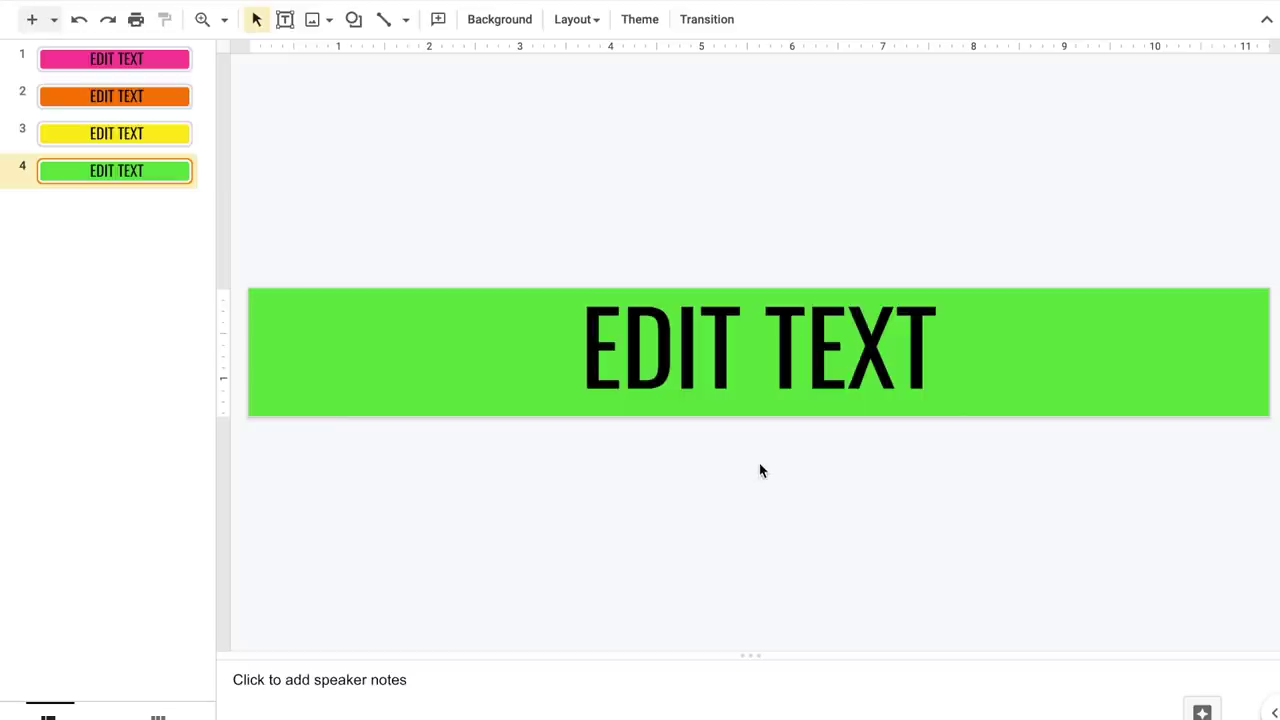
Duplicate the green slide and give the copy a custom blue background with hex code 32B6E6.
key(ctrl+d)
click(495, 24)
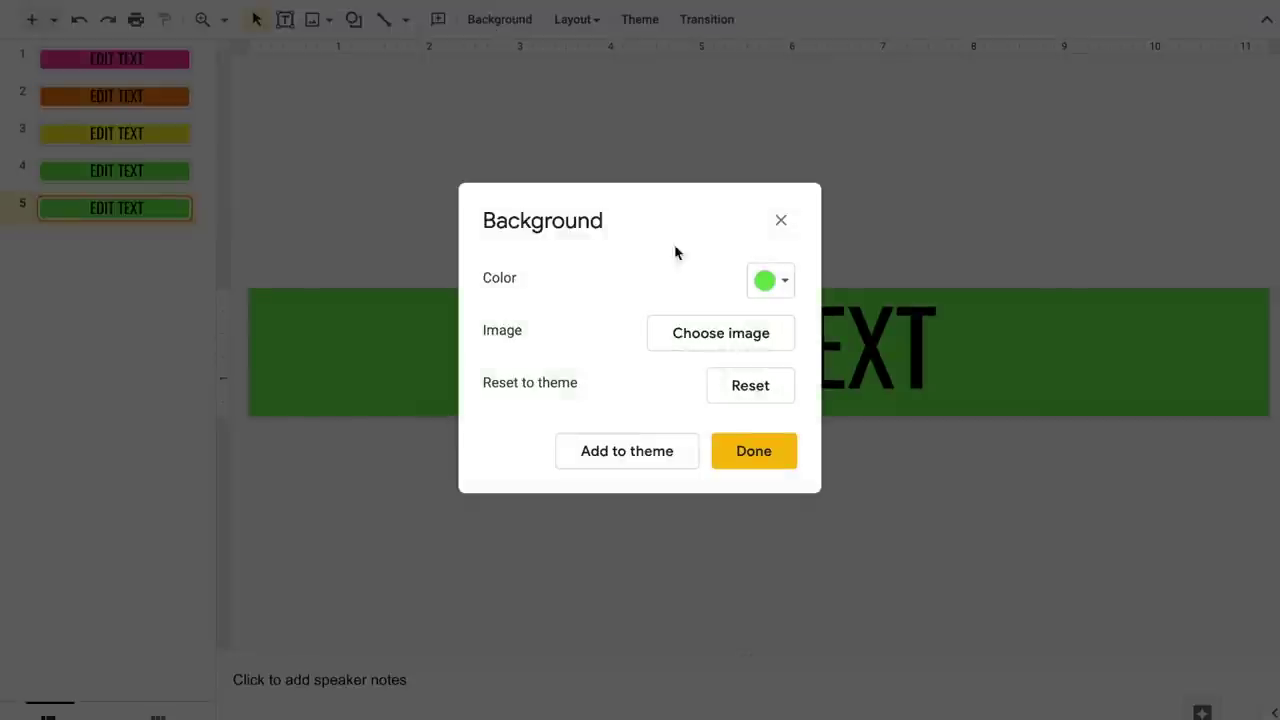
click(757, 280)
click(859, 668)
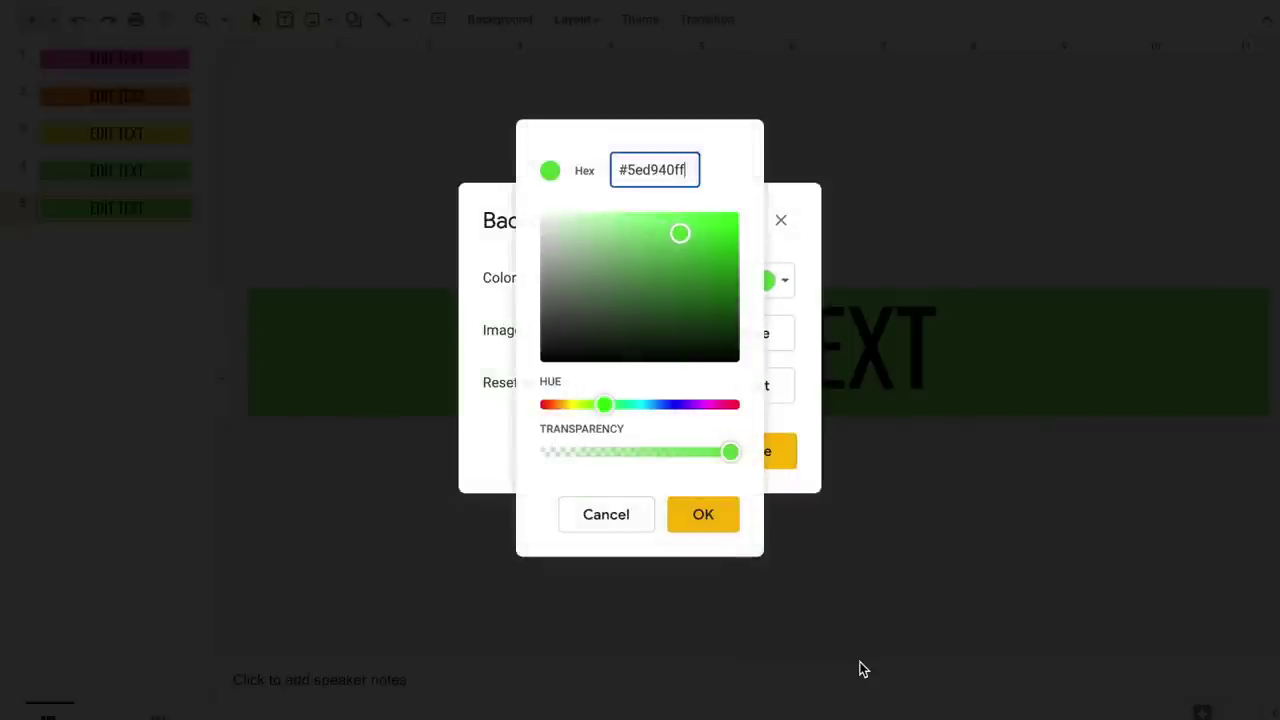
key(ctrl+a)
text(32)
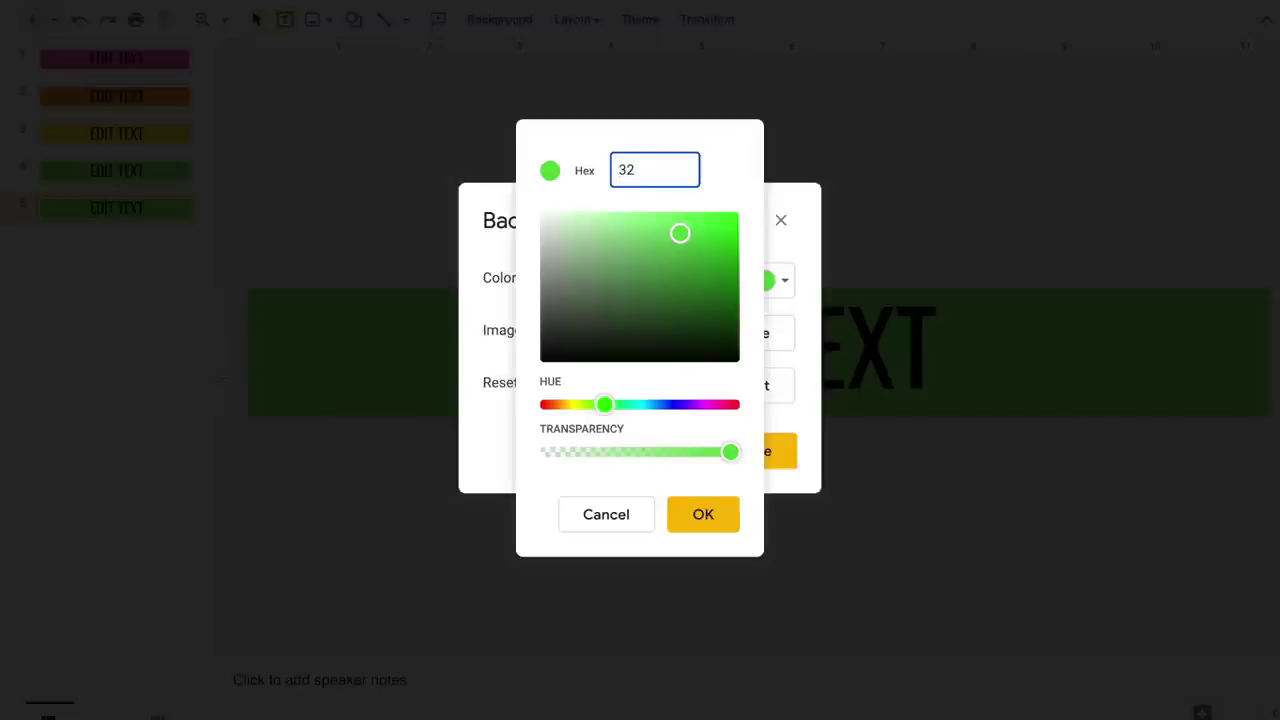
text(B6E)
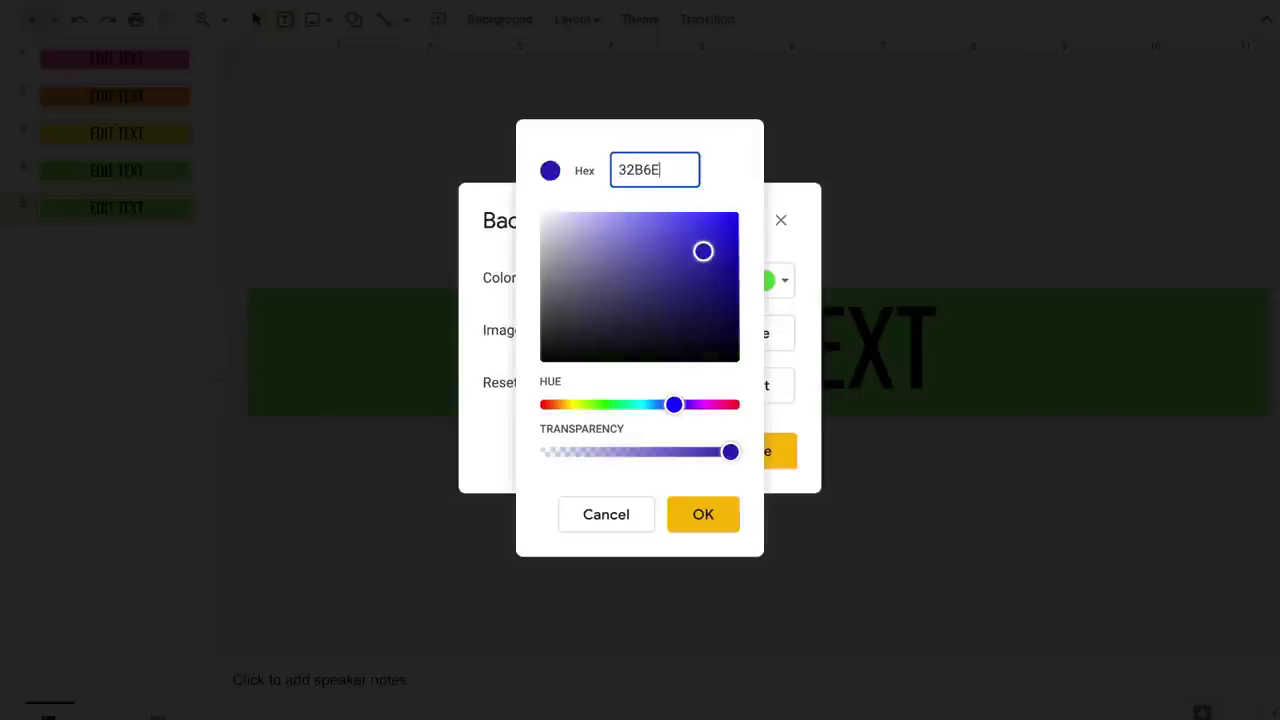
text(6)
click(698, 516)
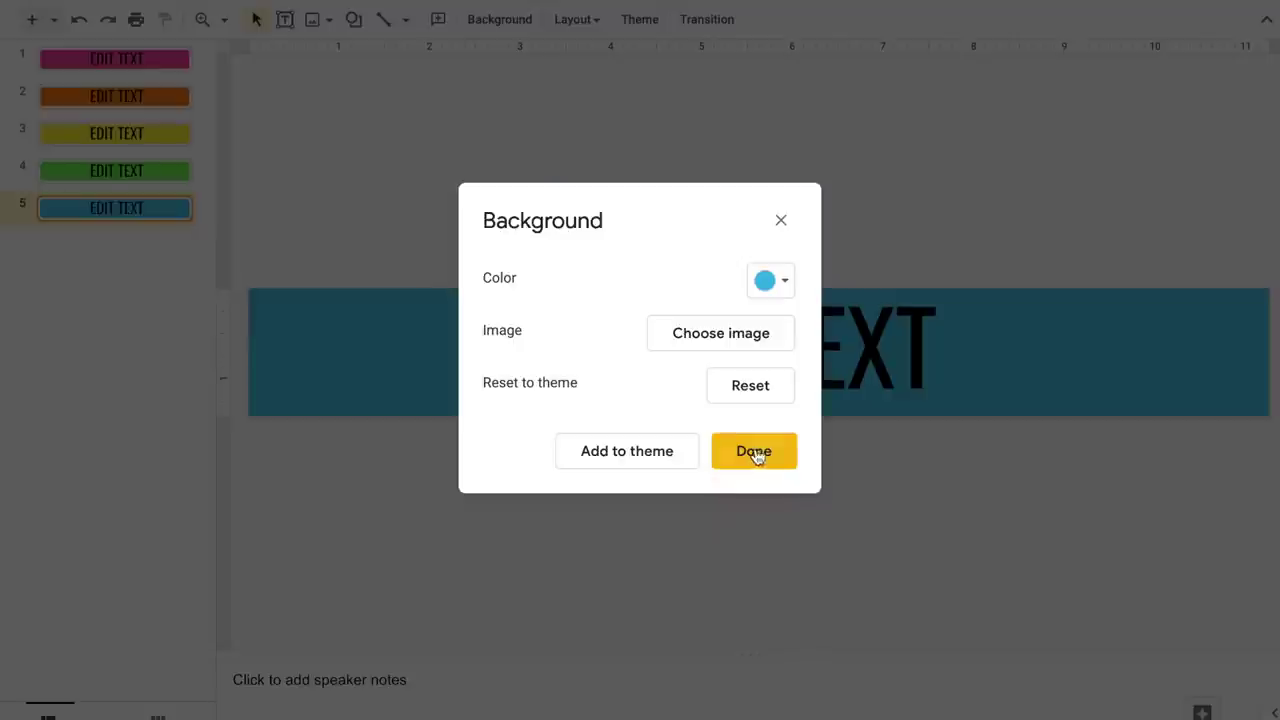
click(757, 451)
Duplicate the blue slide and give the copy a custom purple background with hex code B470FC.
key(ctrl+d)
click(484, 26)
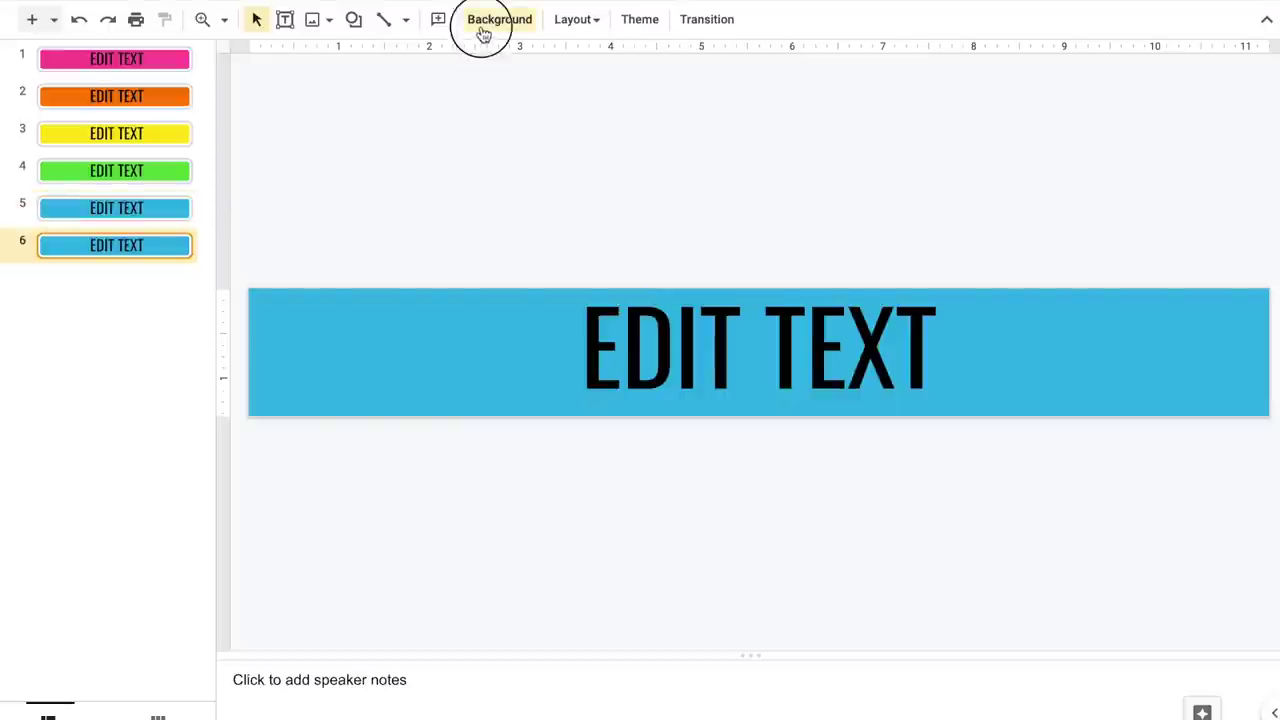
click(785, 290)
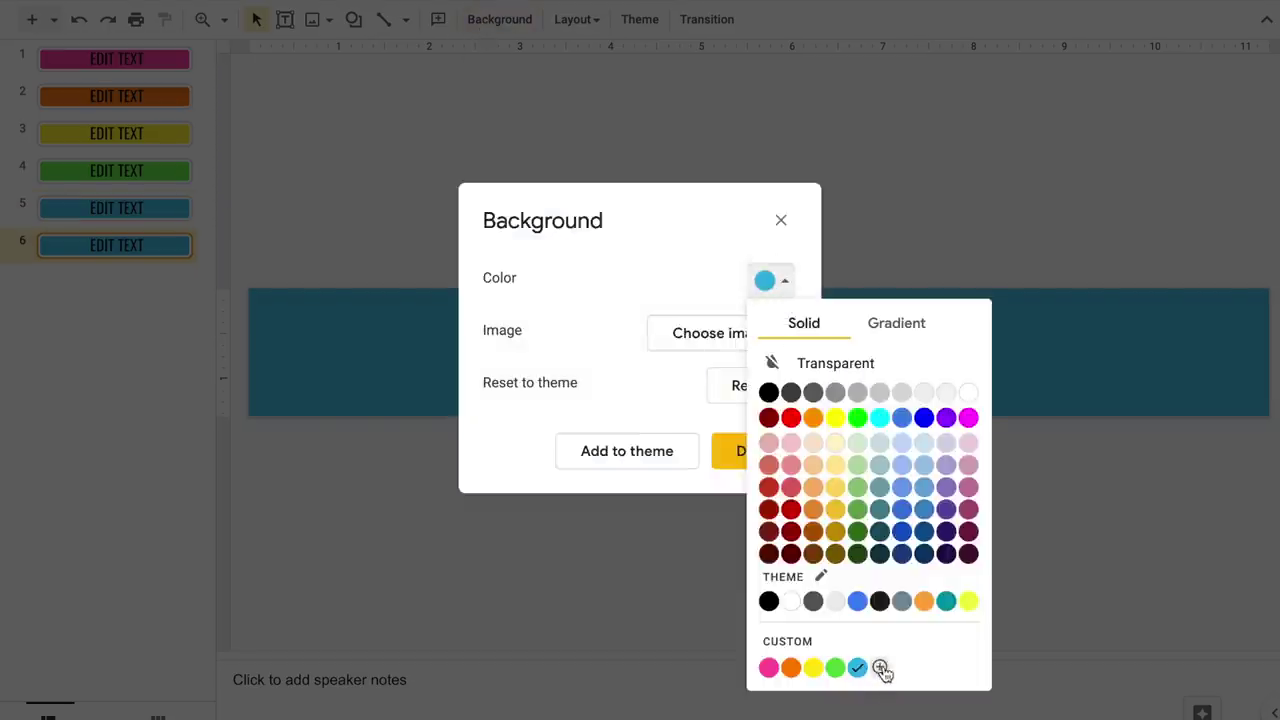
click(880, 668)
drag(690, 168, 571, 175)
text(B4)
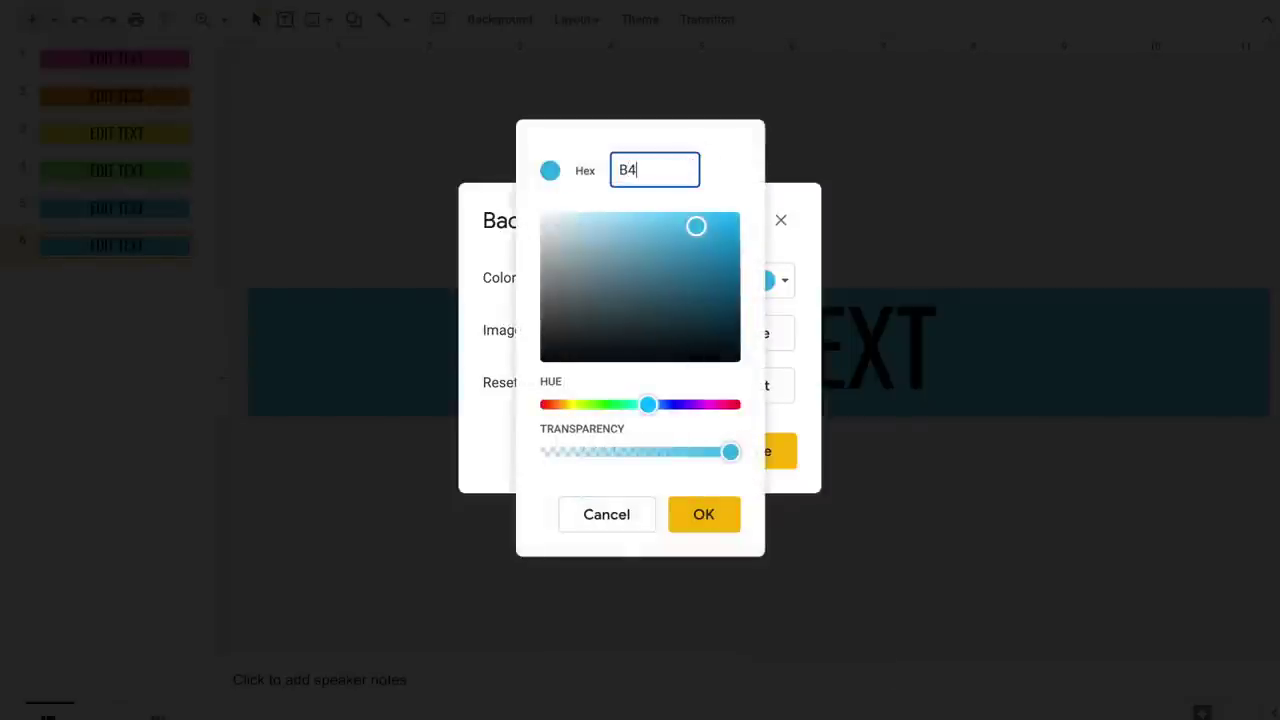
text(70)
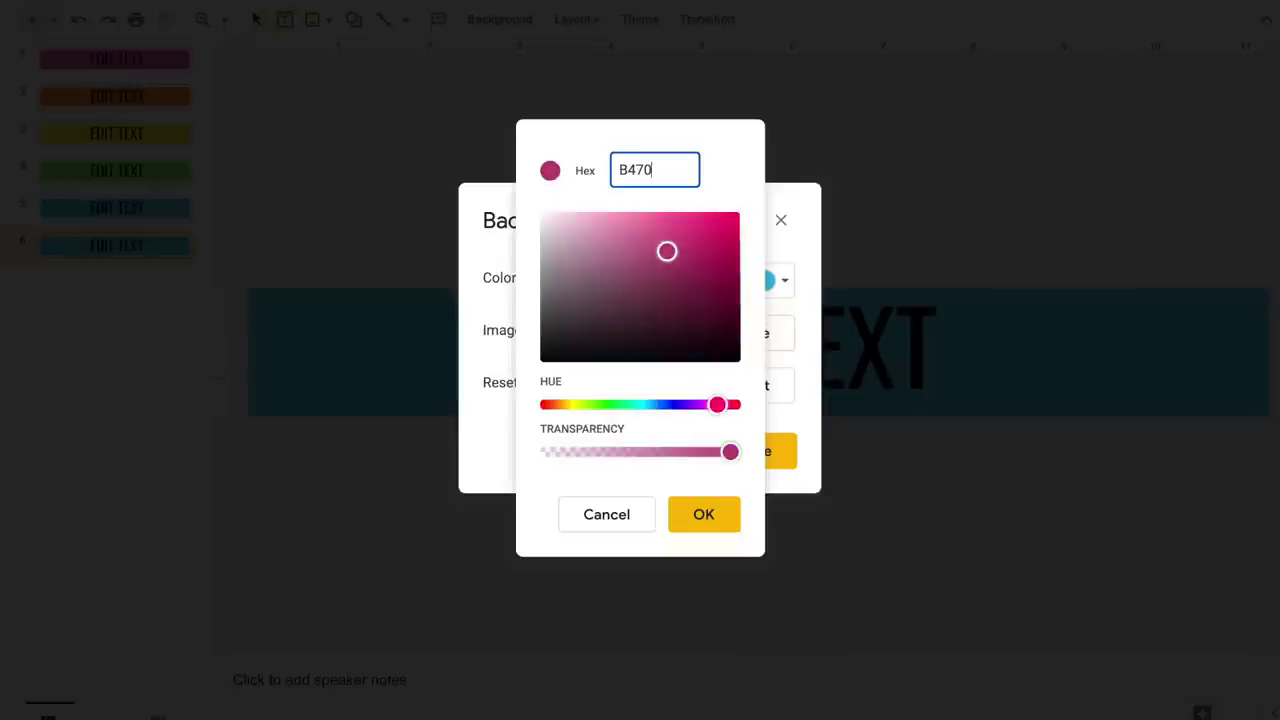
text(FC)
click(713, 518)
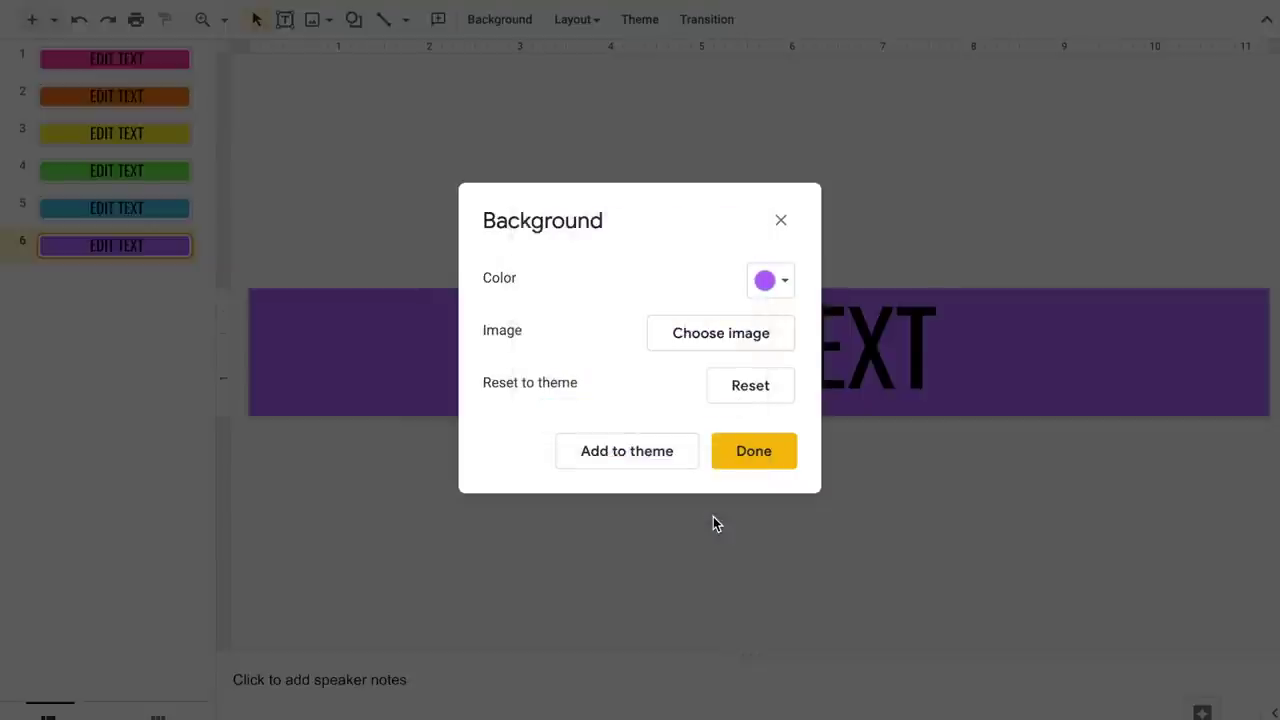
click(753, 451)
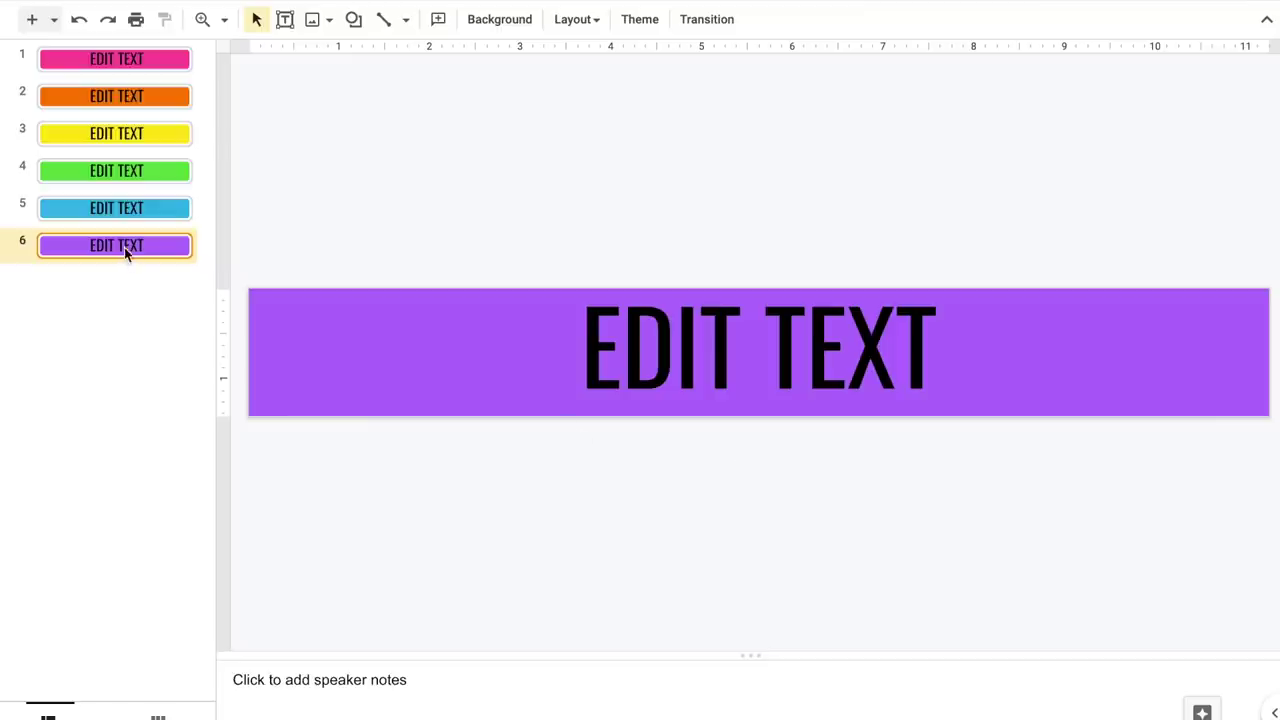
Duplicate the purple slide and give the copy a custom grey background with hex code d9d9d9.
key(ctrl+d)
click(512, 20)
click(783, 283)
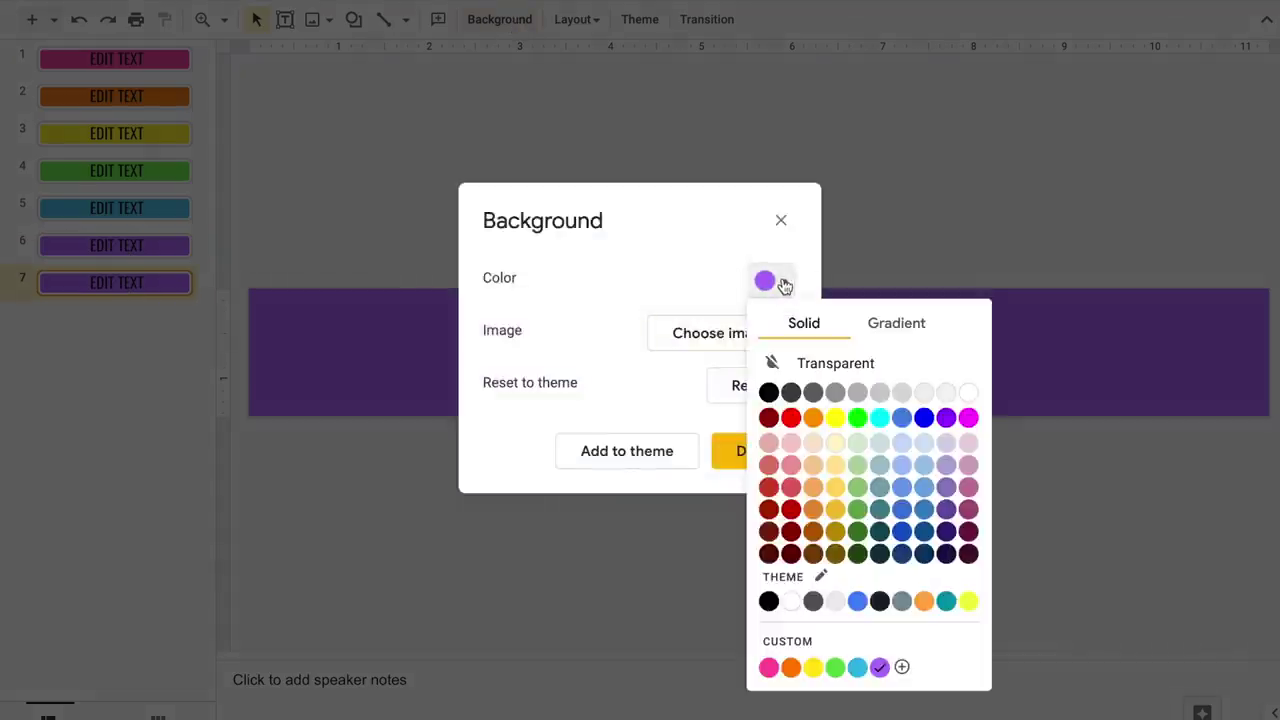
click(902, 667)
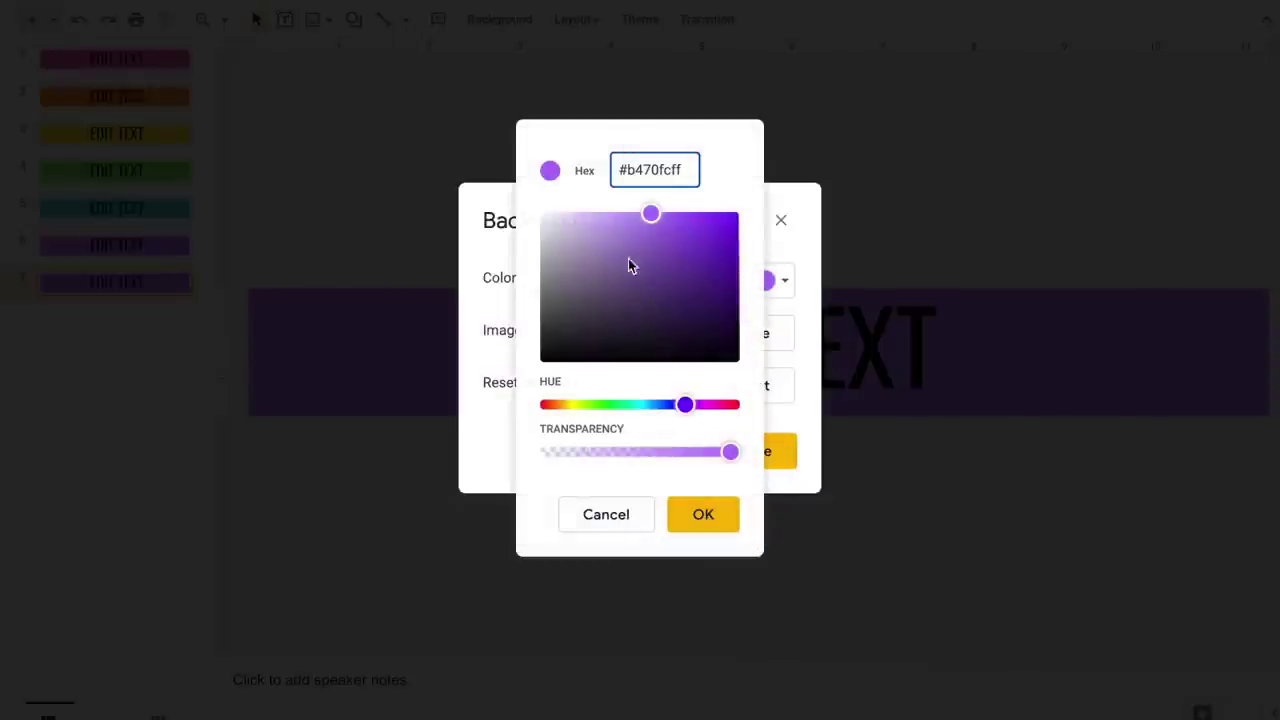
triple_click(638, 171)
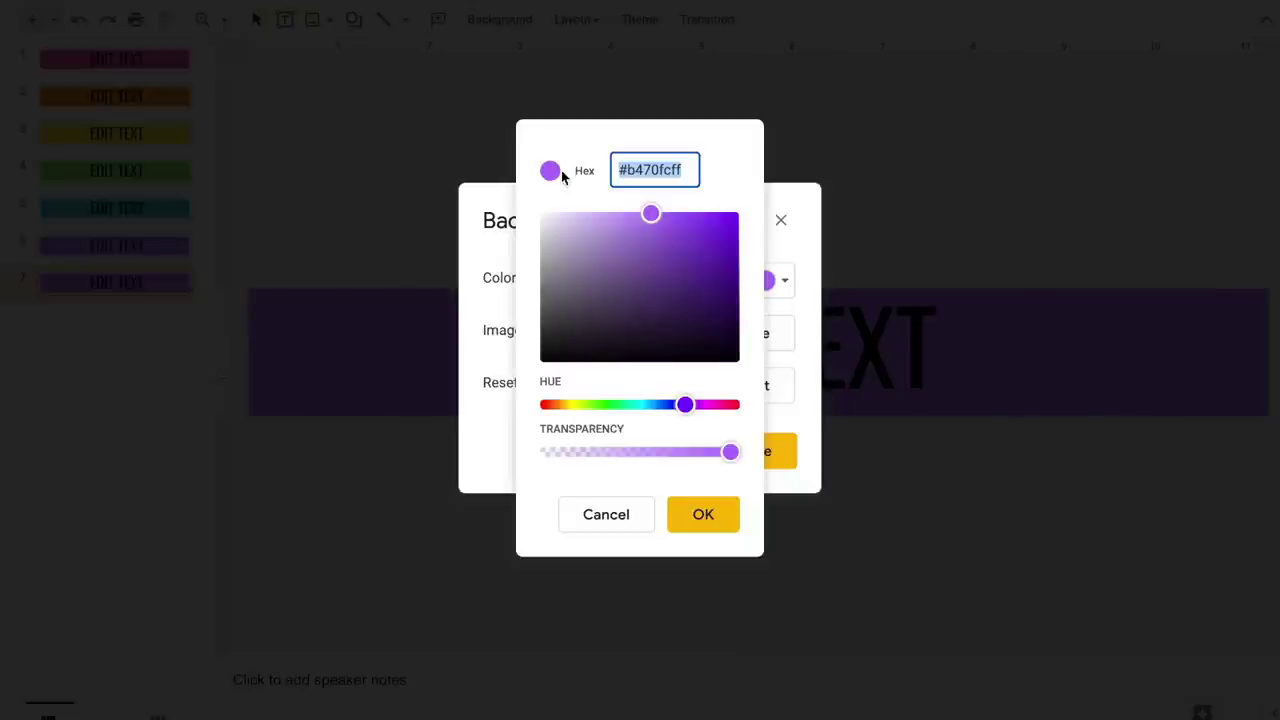
text(d9d9d9)
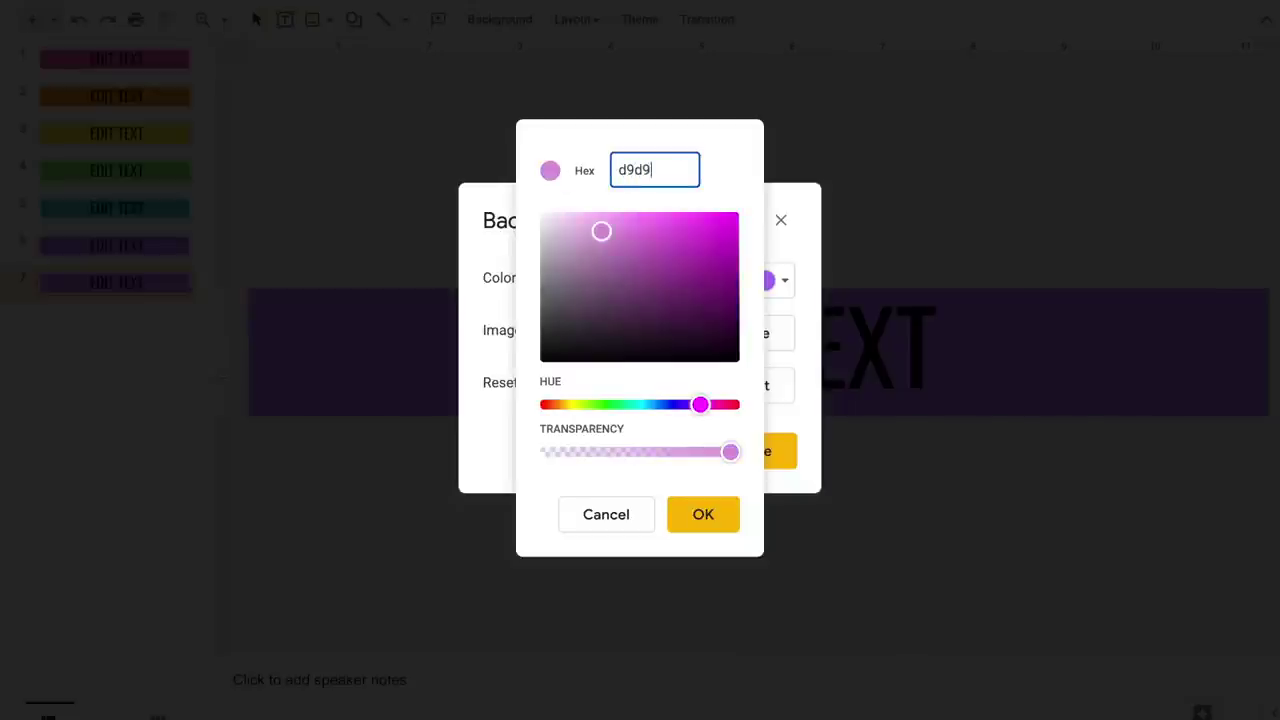
click(701, 517)
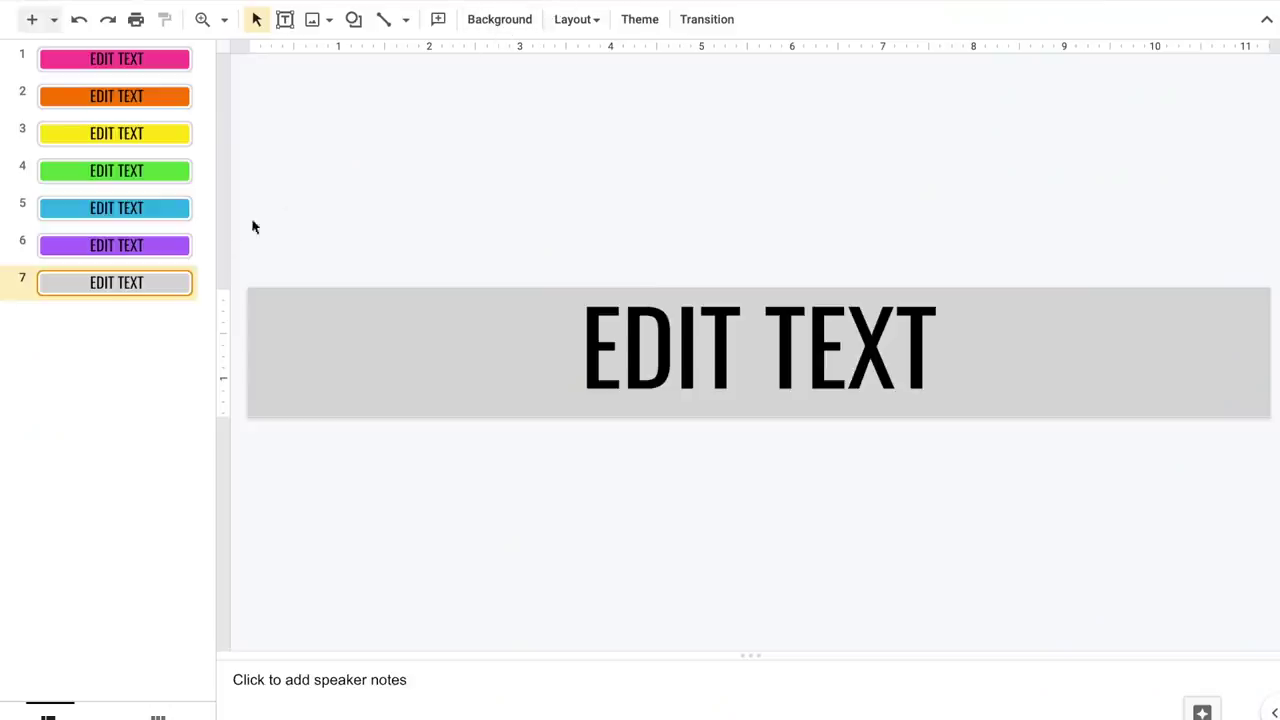
Duplicate the grey slide and set the copy's background to solid white.
key(ctrl+d)
click(516, 25)
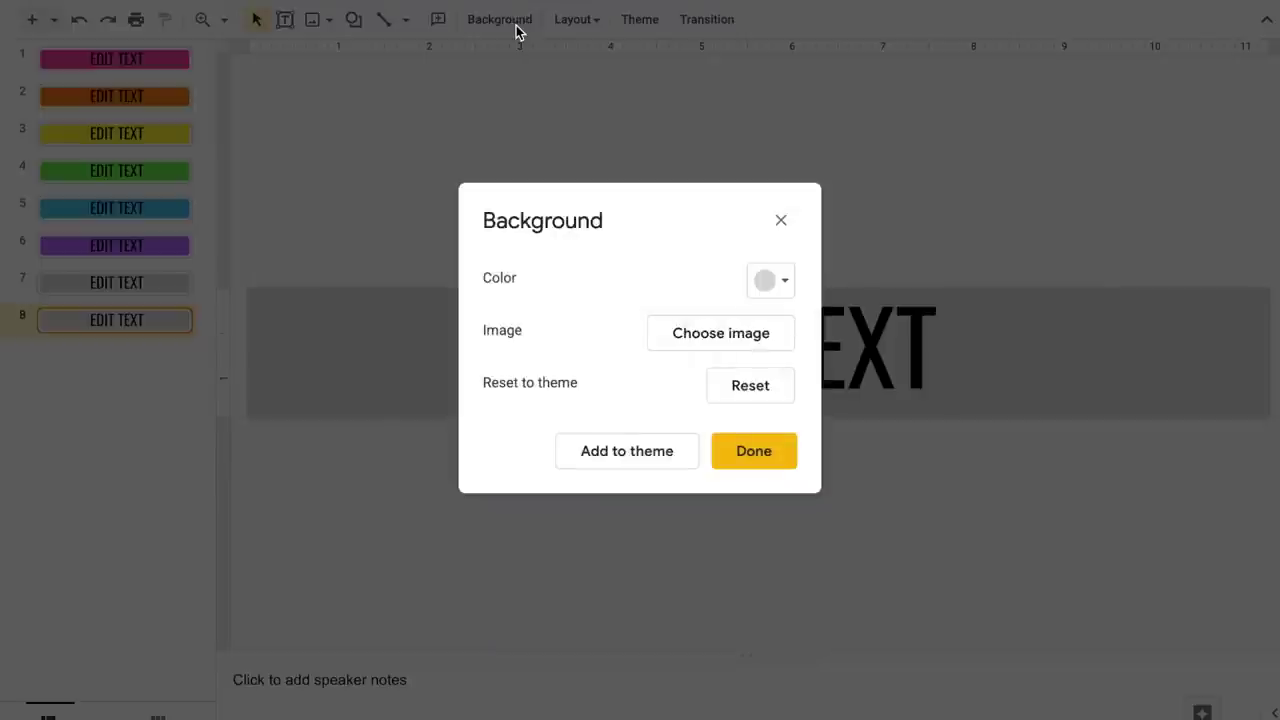
click(786, 287)
click(972, 386)
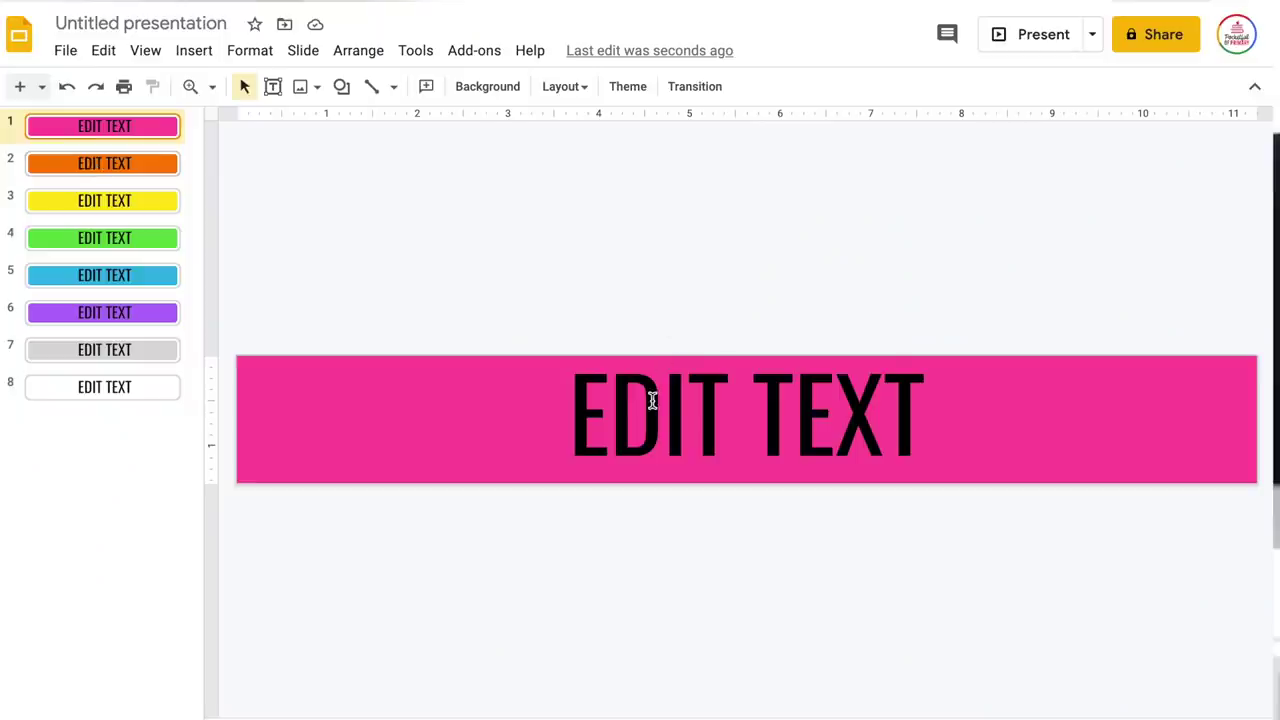
Replace the pink slide's text with SECOND STEP and download that slide as a PNG image.
triple_click(652, 400)
text(SECOND STEP)
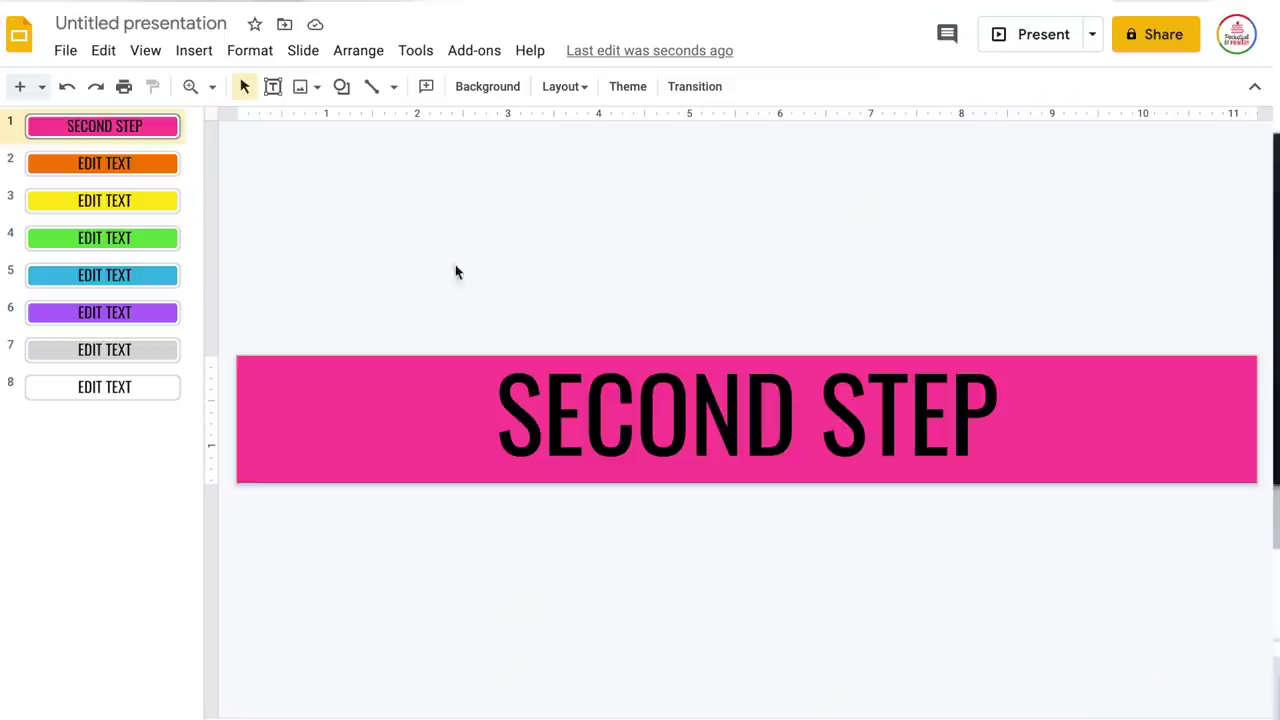
click(66, 51)
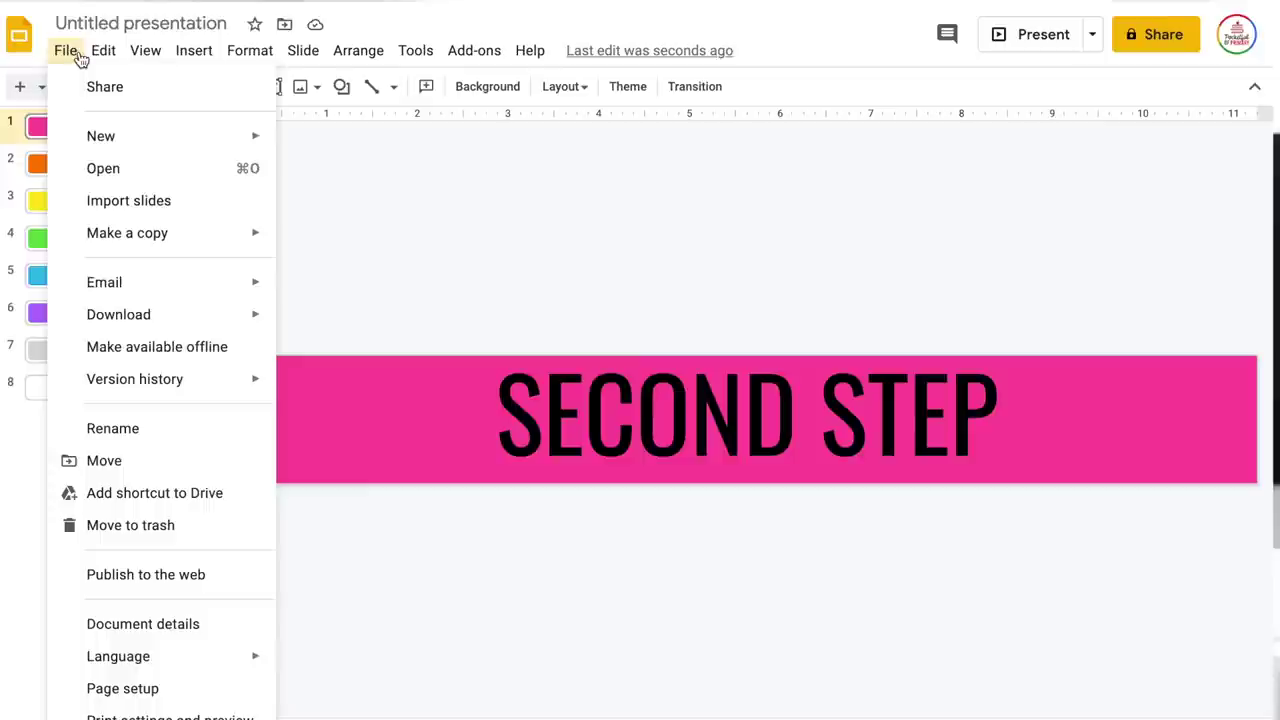
mouse_move(148, 315)
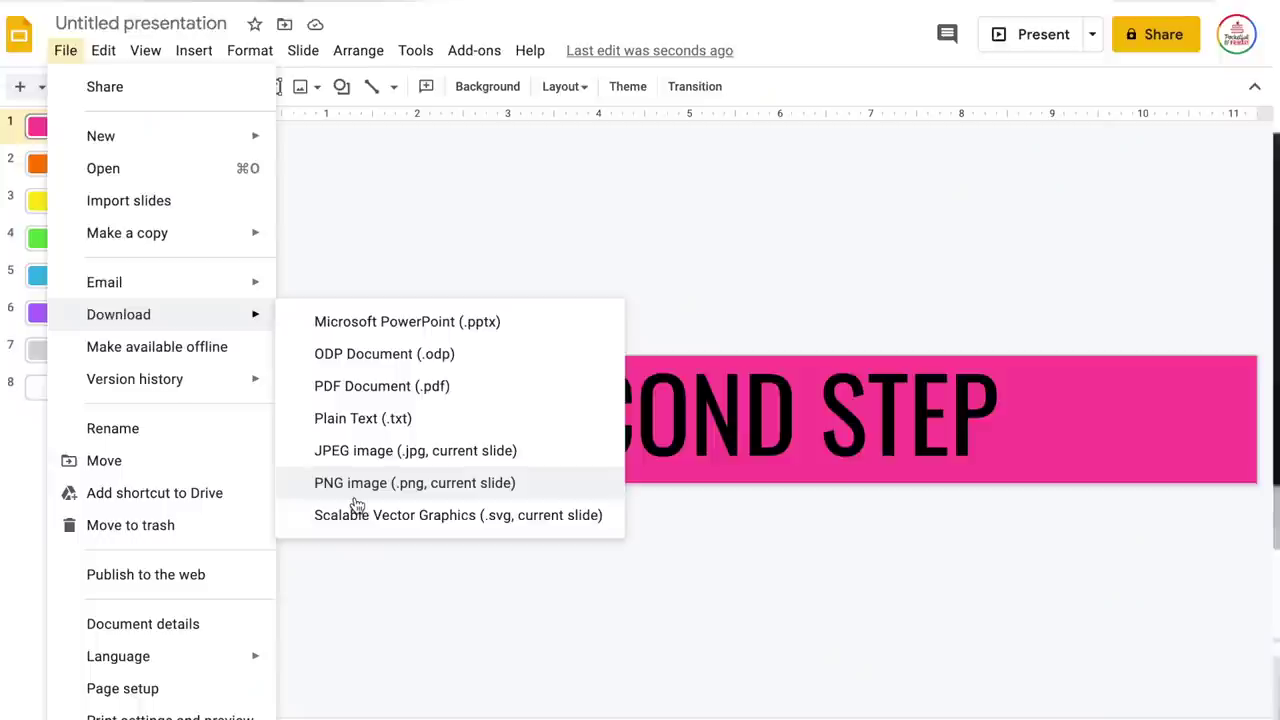
click(356, 497)
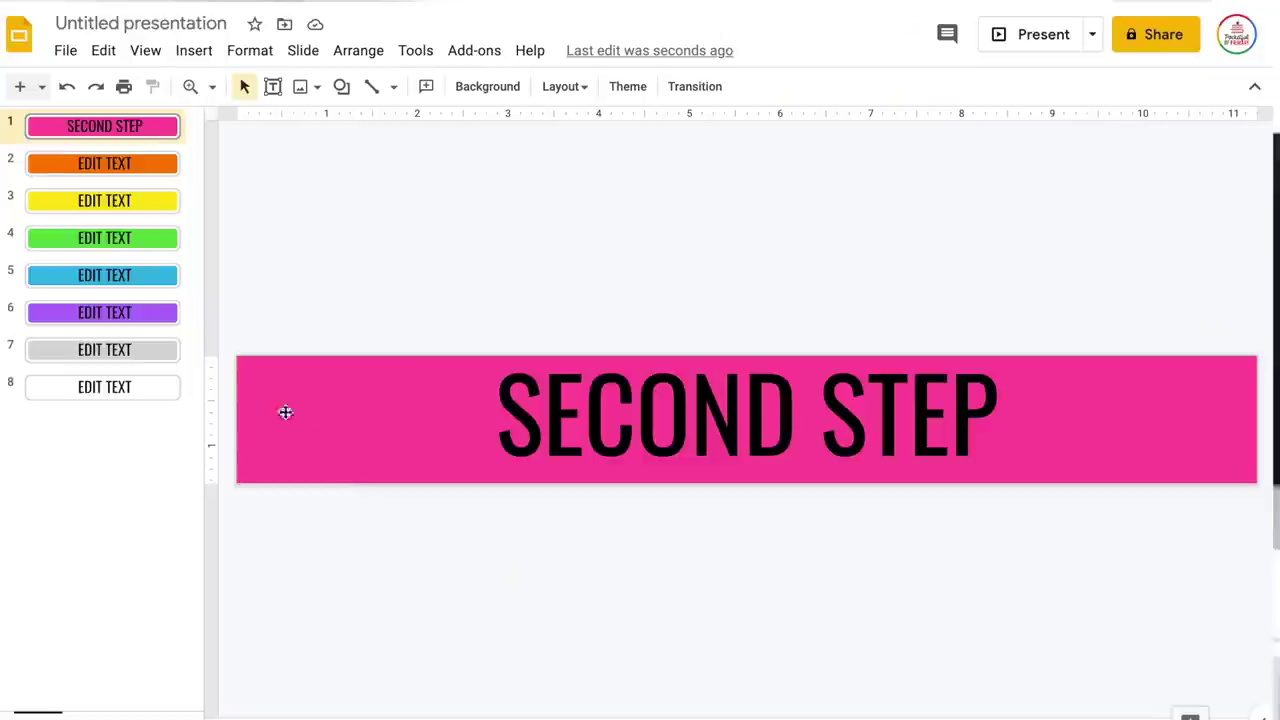
Open the choice of download formats for the presentation.
click(65, 52)
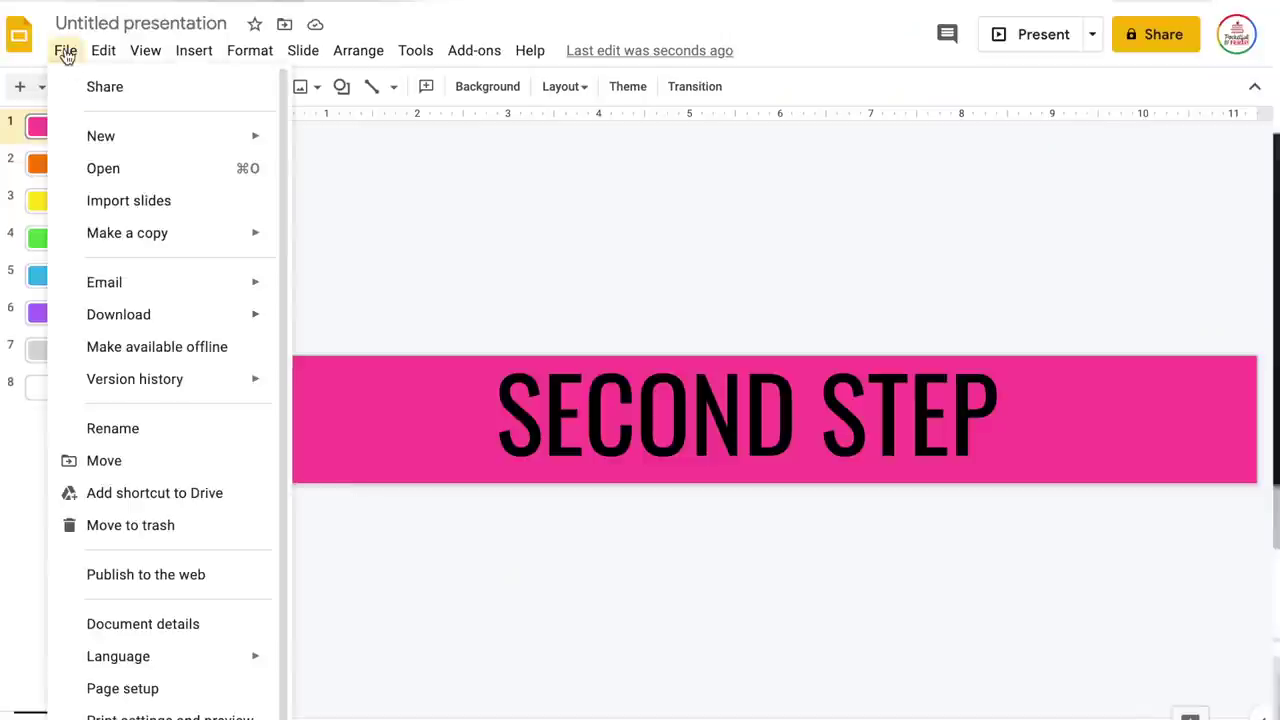
mouse_move(200, 320)
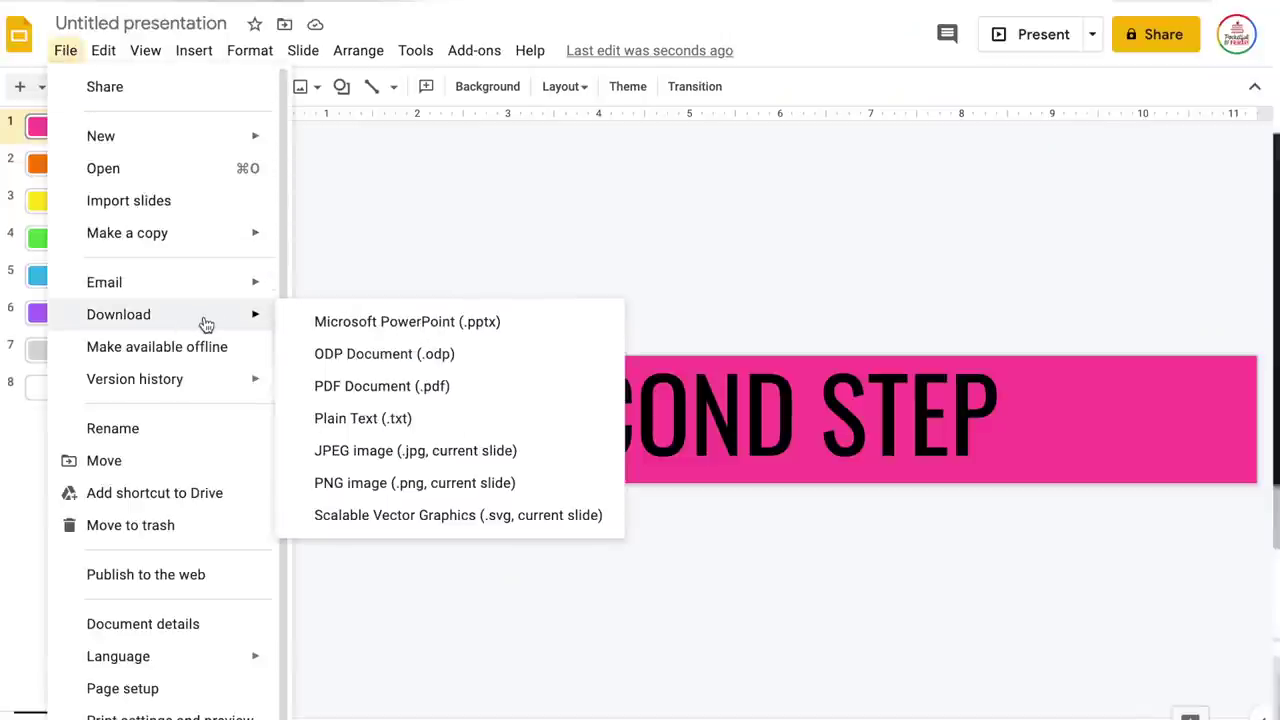